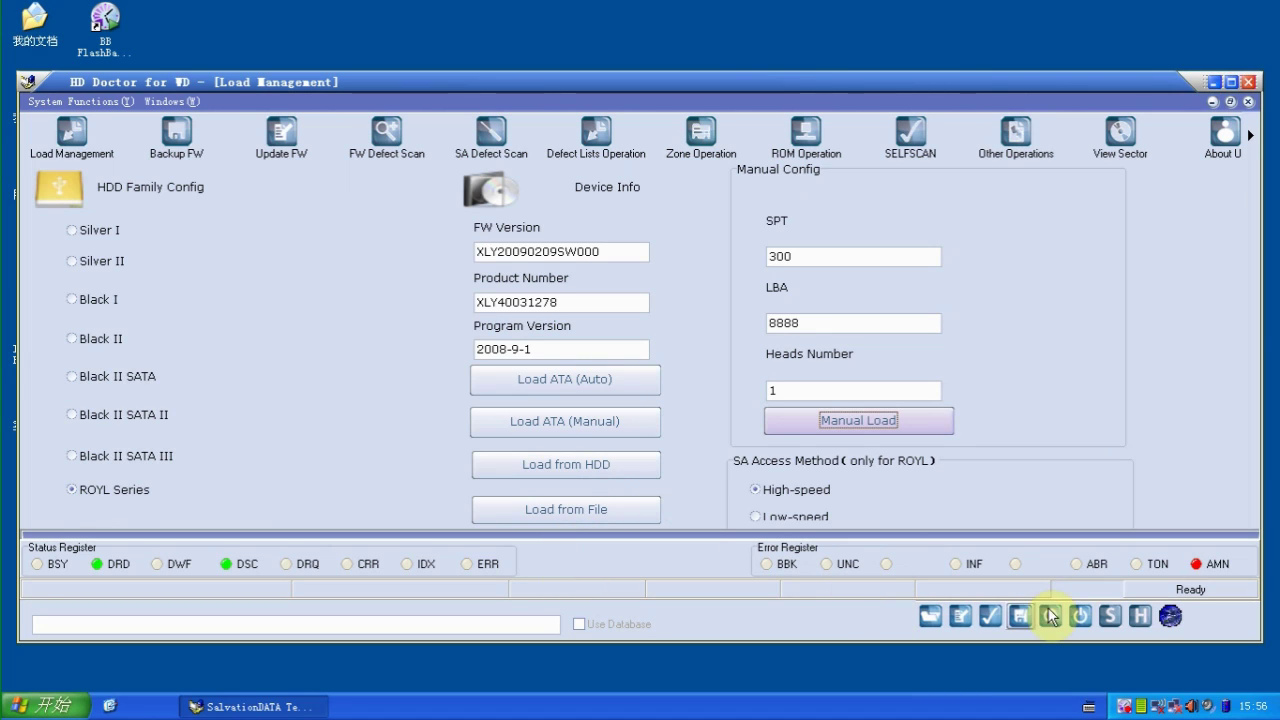
Load the ROYL Series drive from the HDD and view its sector at offset 0, initial sector 0.
left_click(577, 470)
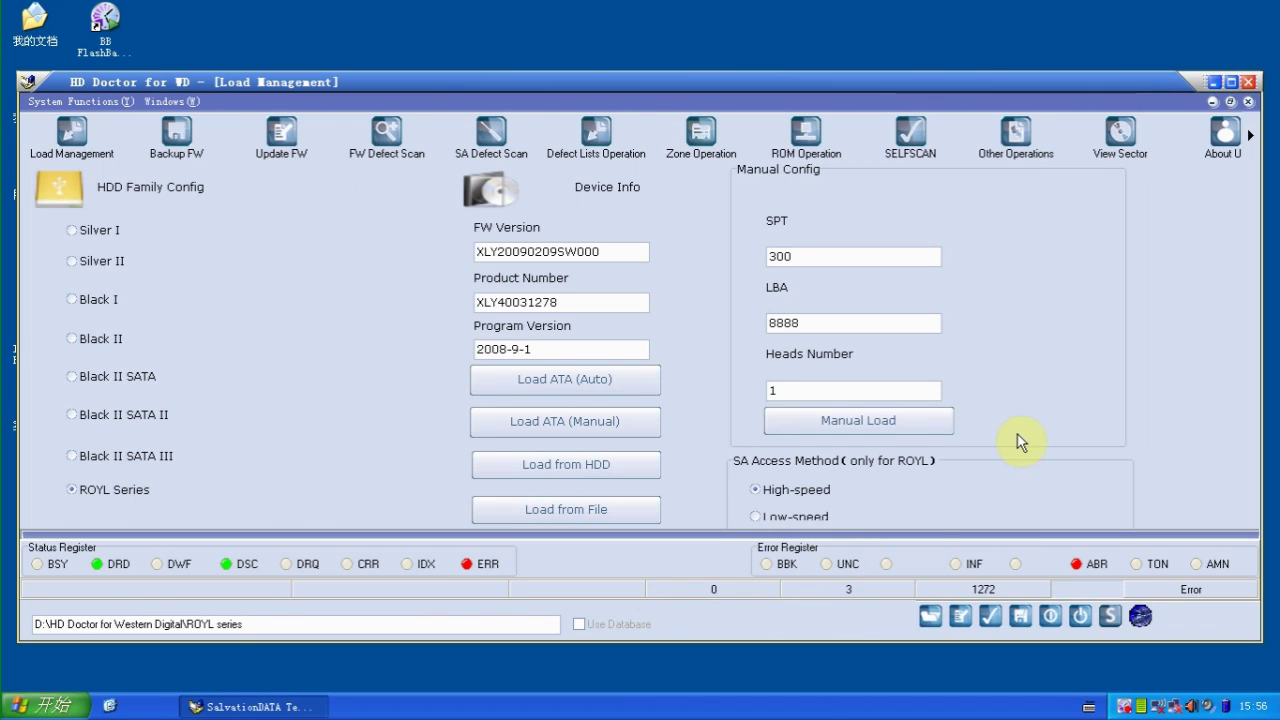
left_click(1118, 140)
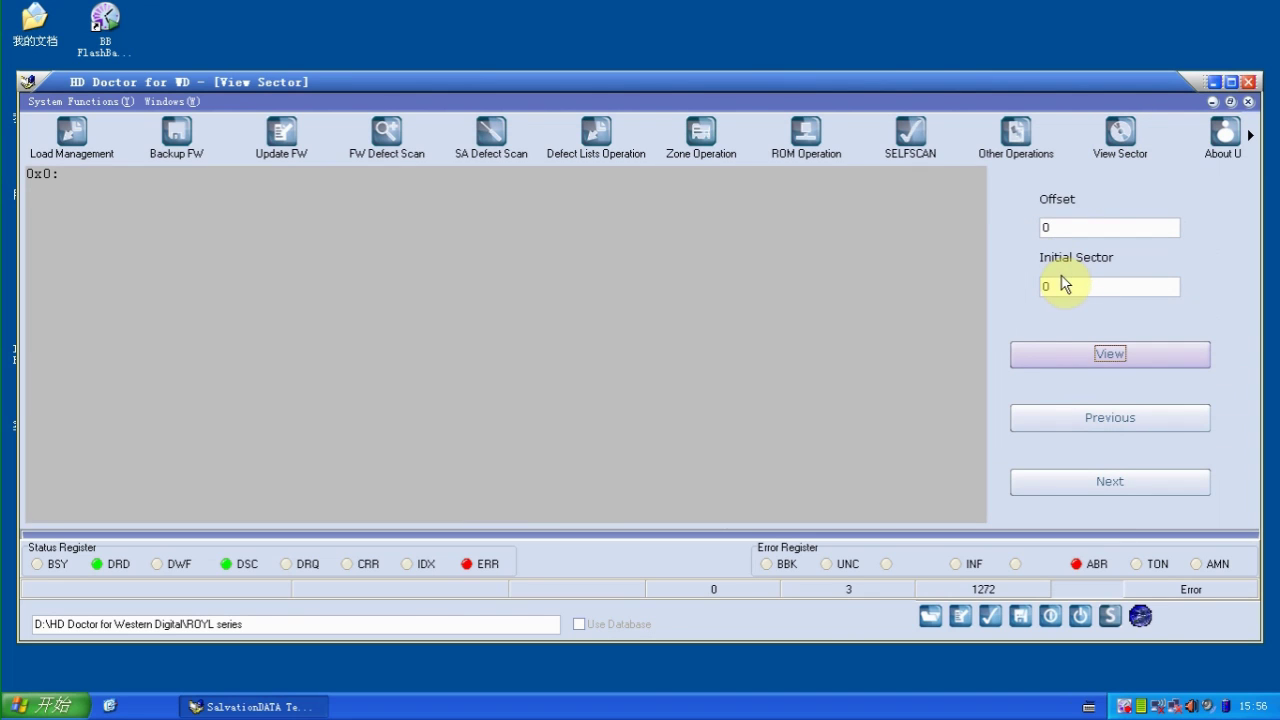
left_click(1083, 352)
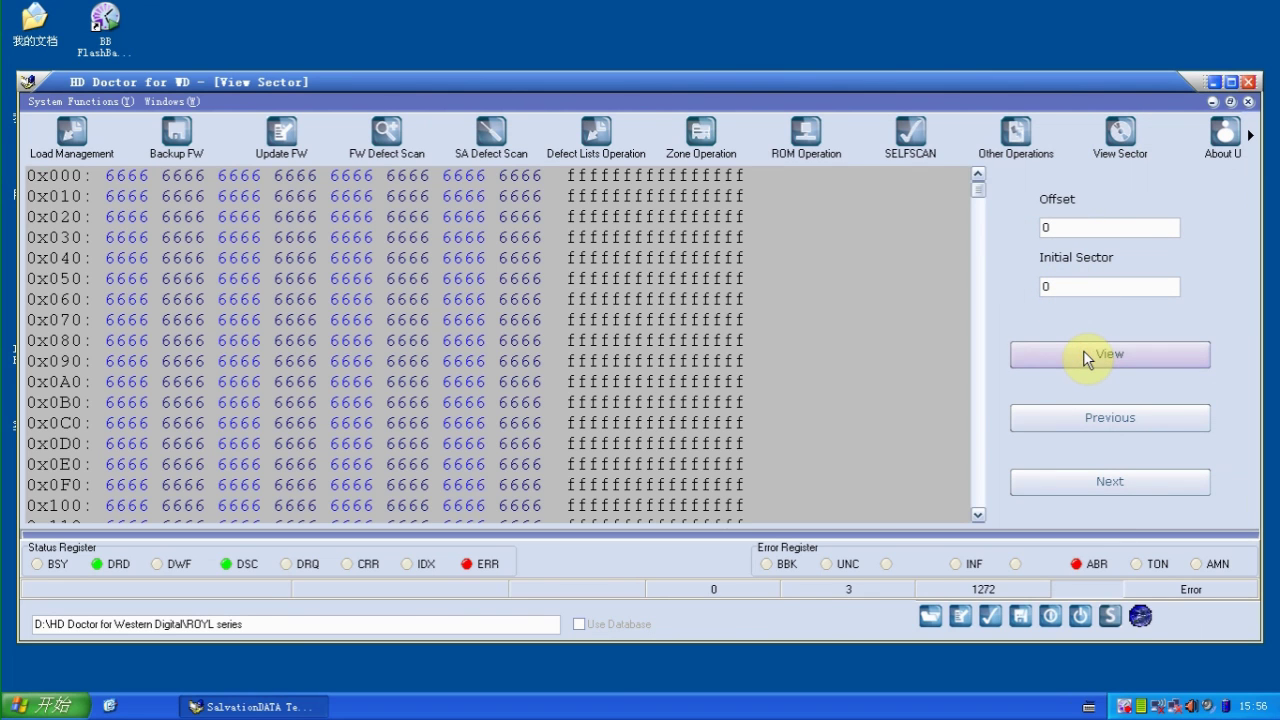
Inspect firmware module 0103 from the backup module list in the Module Editor, and exit the editor.
left_click(168, 143)
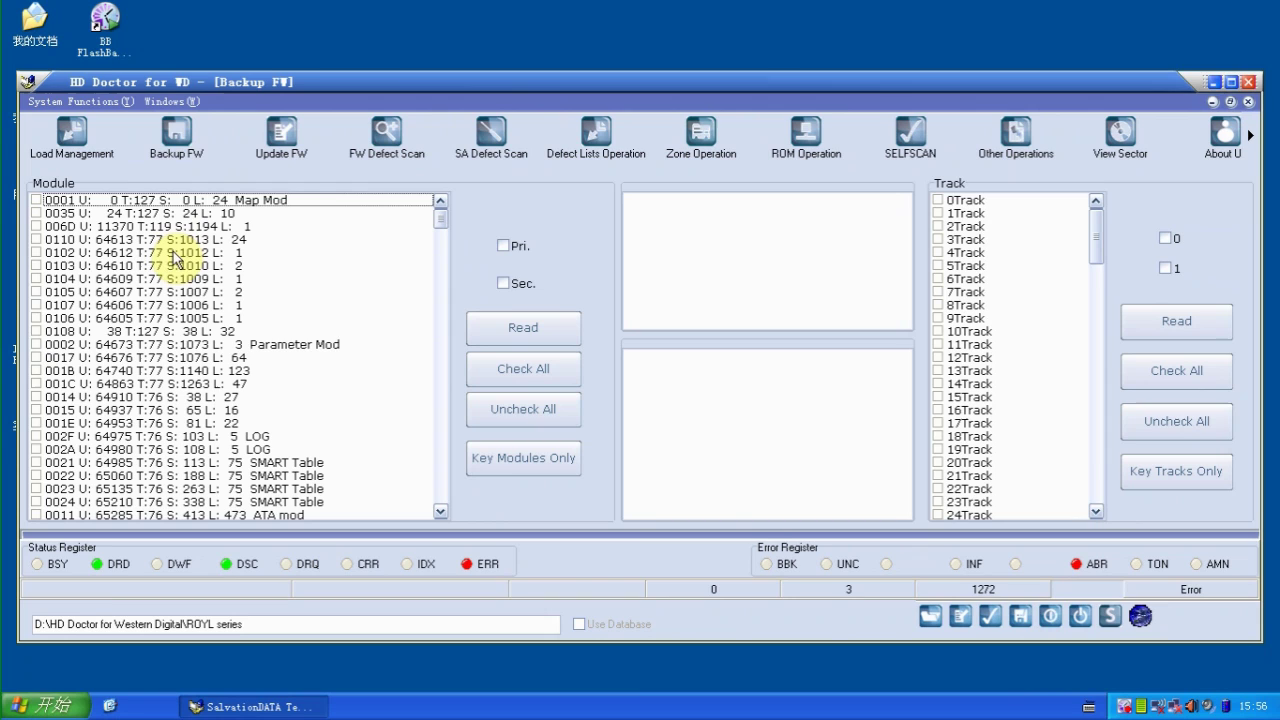
double_click(169, 266)
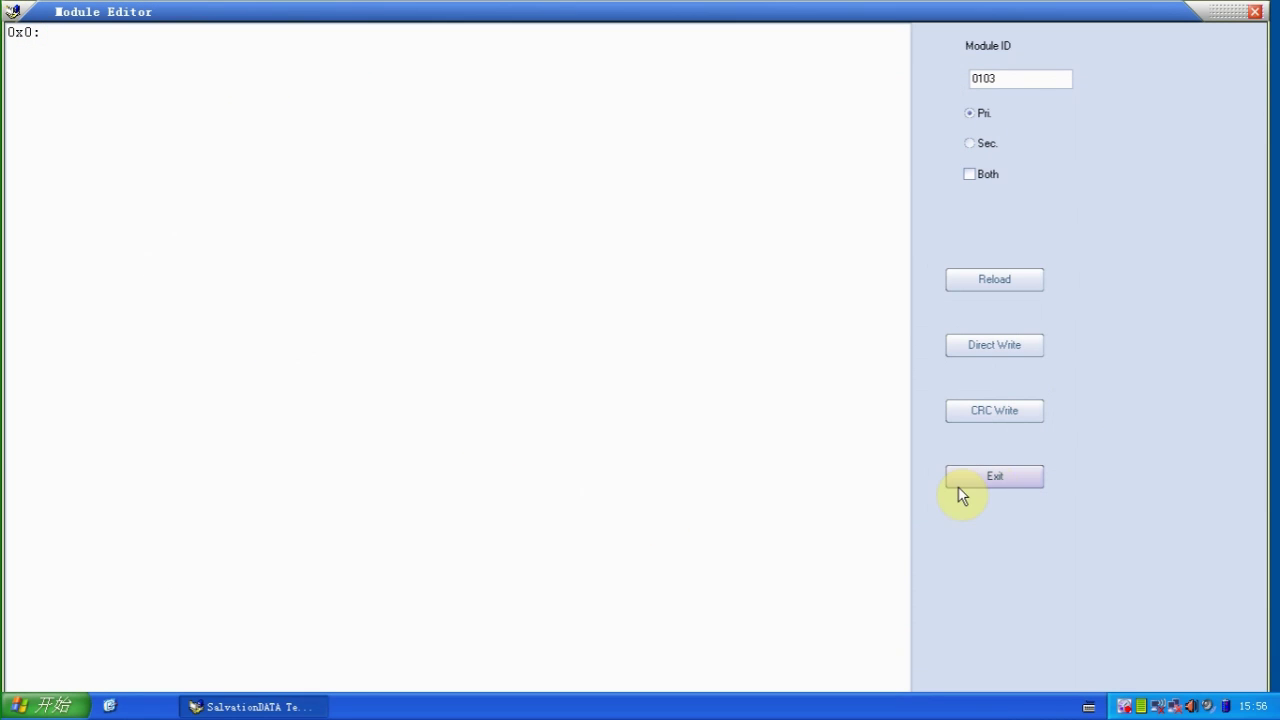
left_click(990, 480)
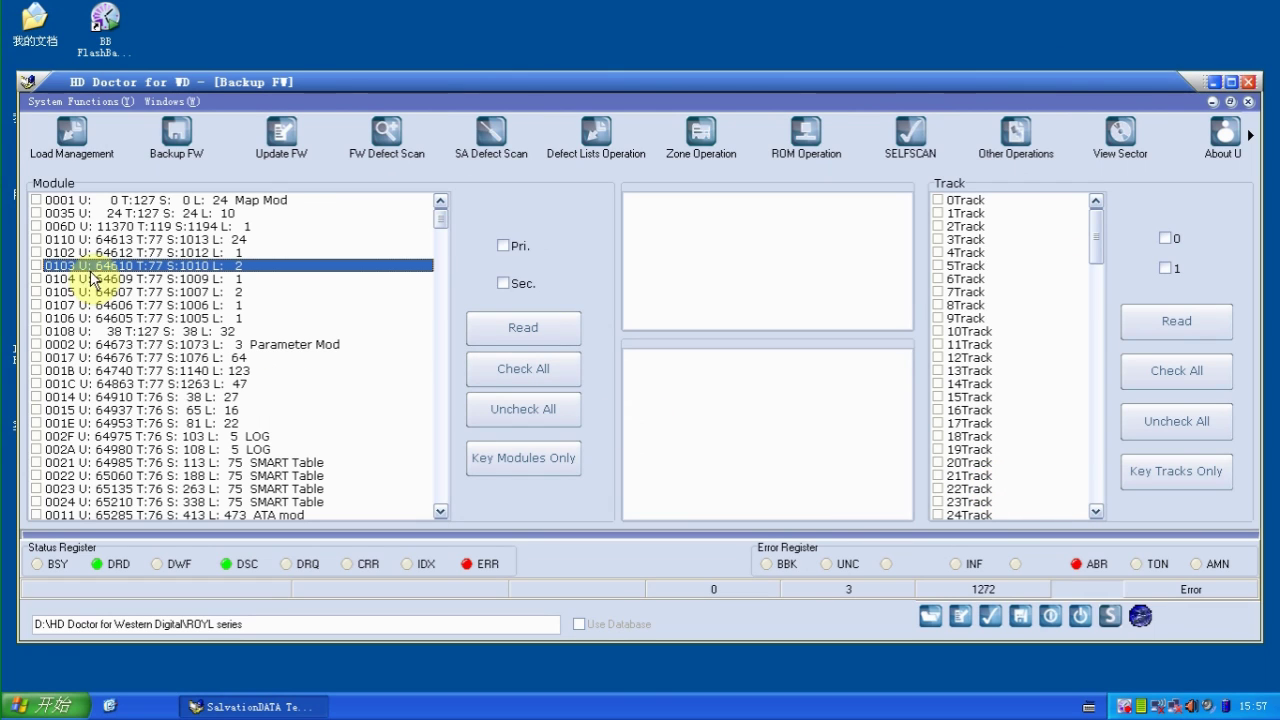
Set the SA access method to Low-speed, power-cycle the drive and reload it from the HDD.
left_click(84, 142)
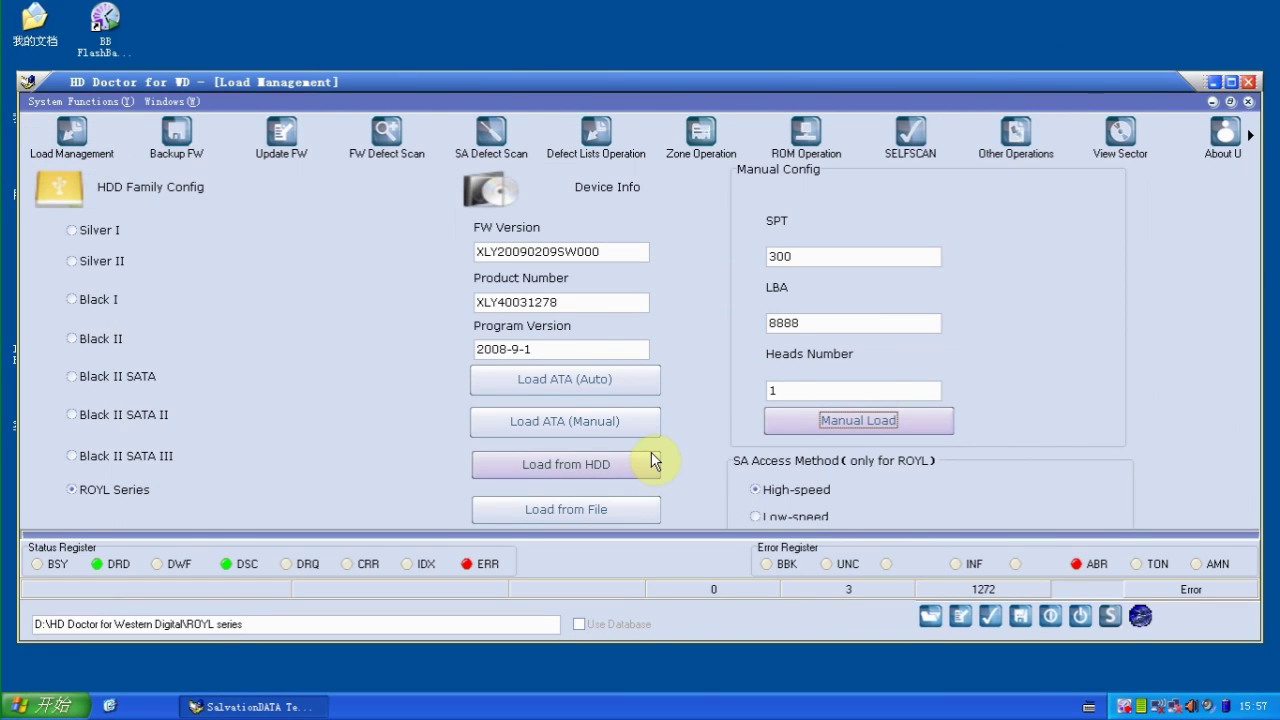
left_click(757, 518)
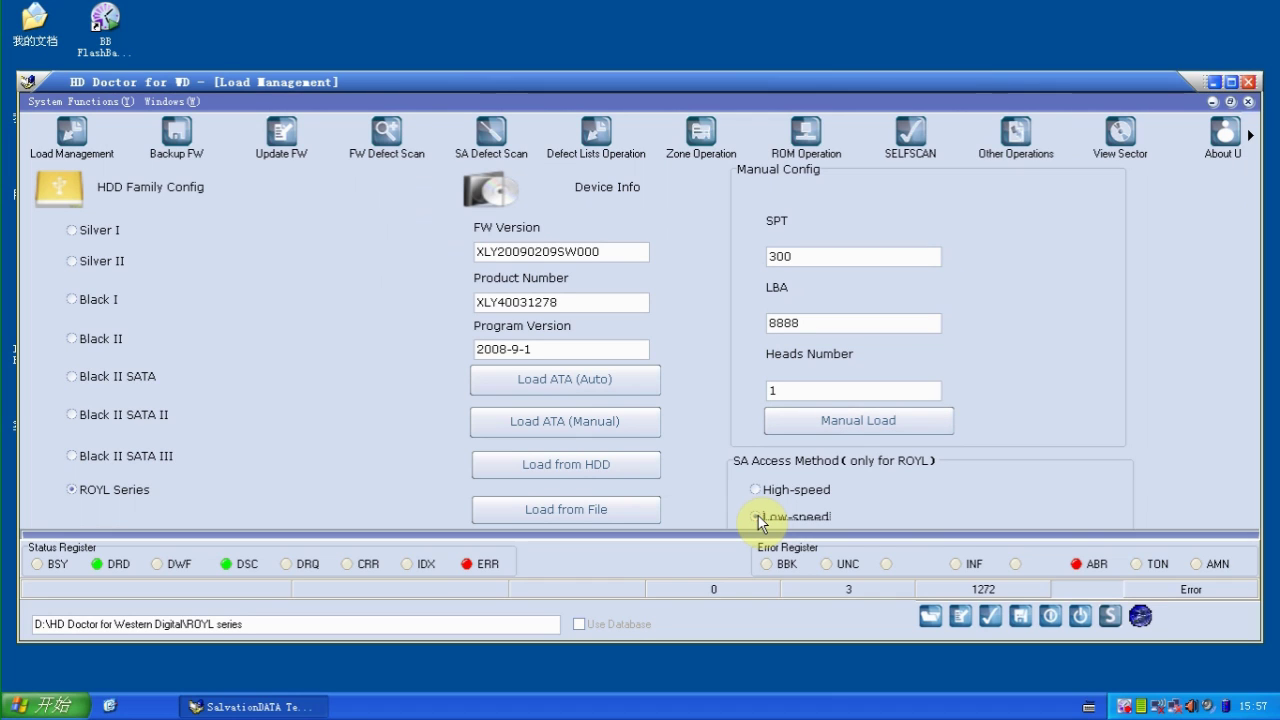
left_click(1078, 618)
left_click(1053, 617)
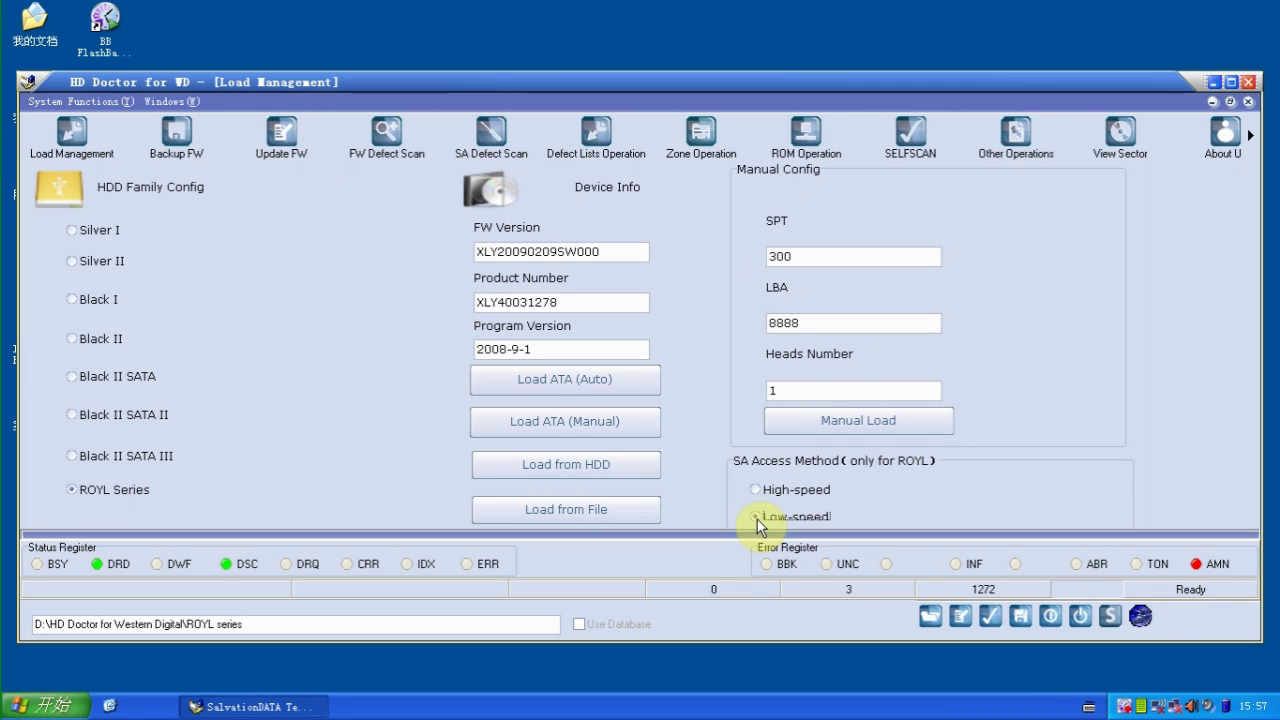
left_click(638, 478)
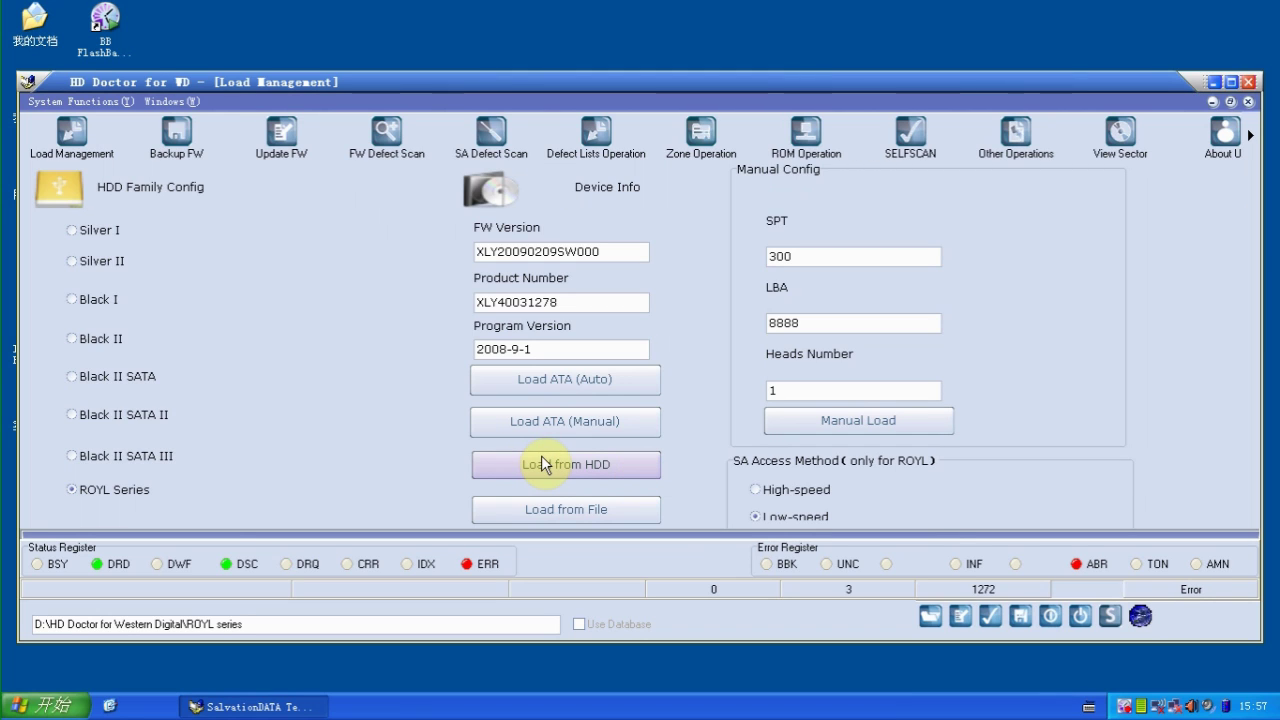
Inspect firmware module 0105 from the backup module list in the Module Editor, and exit the editor.
left_click(185, 149)
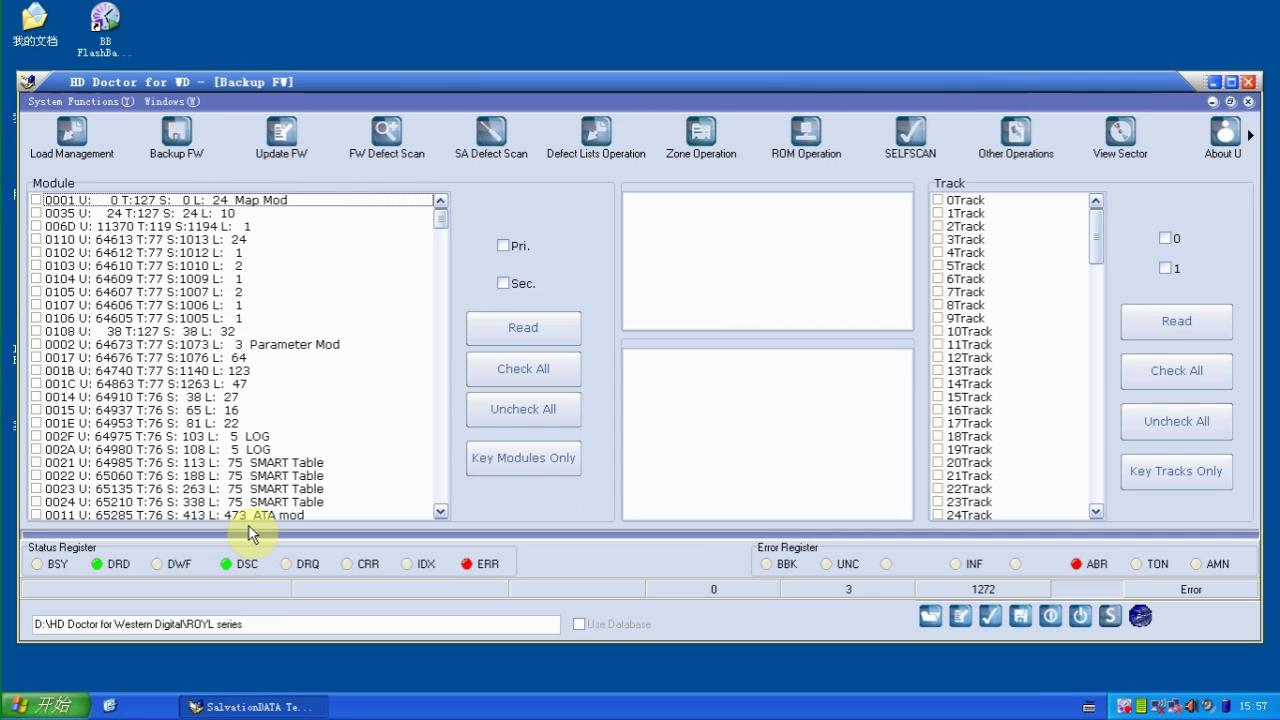
double_click(175, 291)
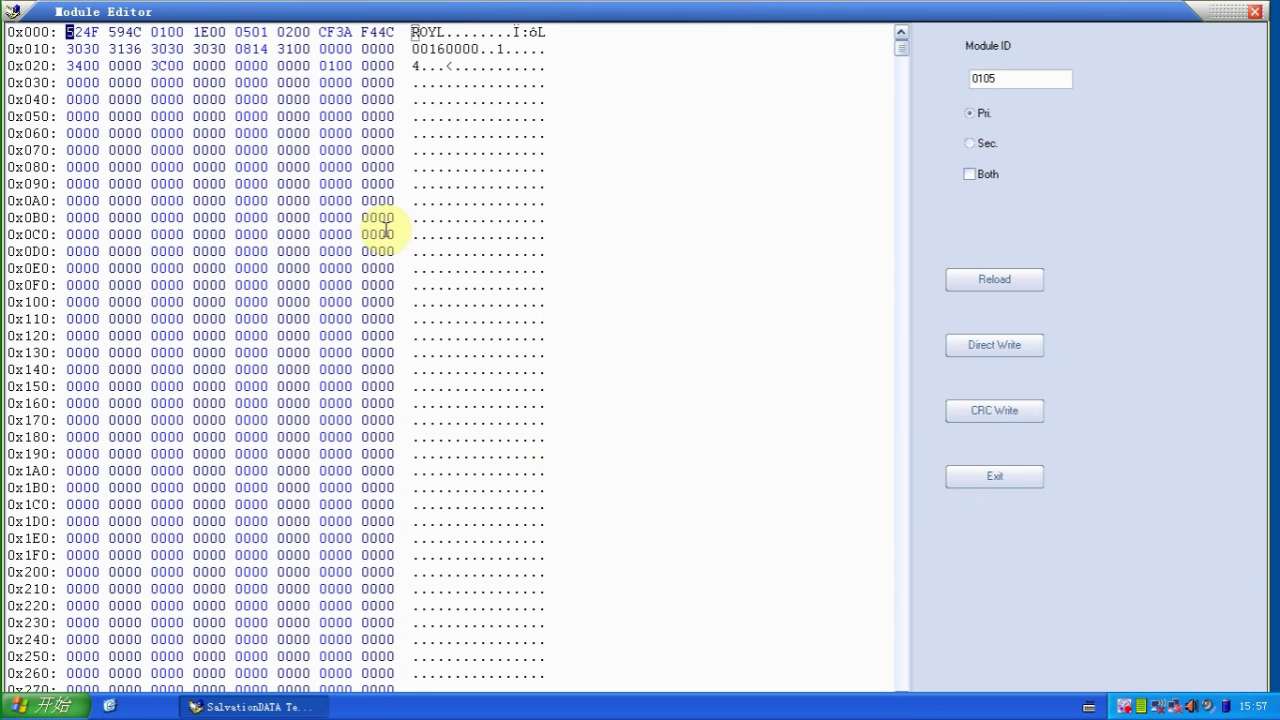
left_click(956, 484)
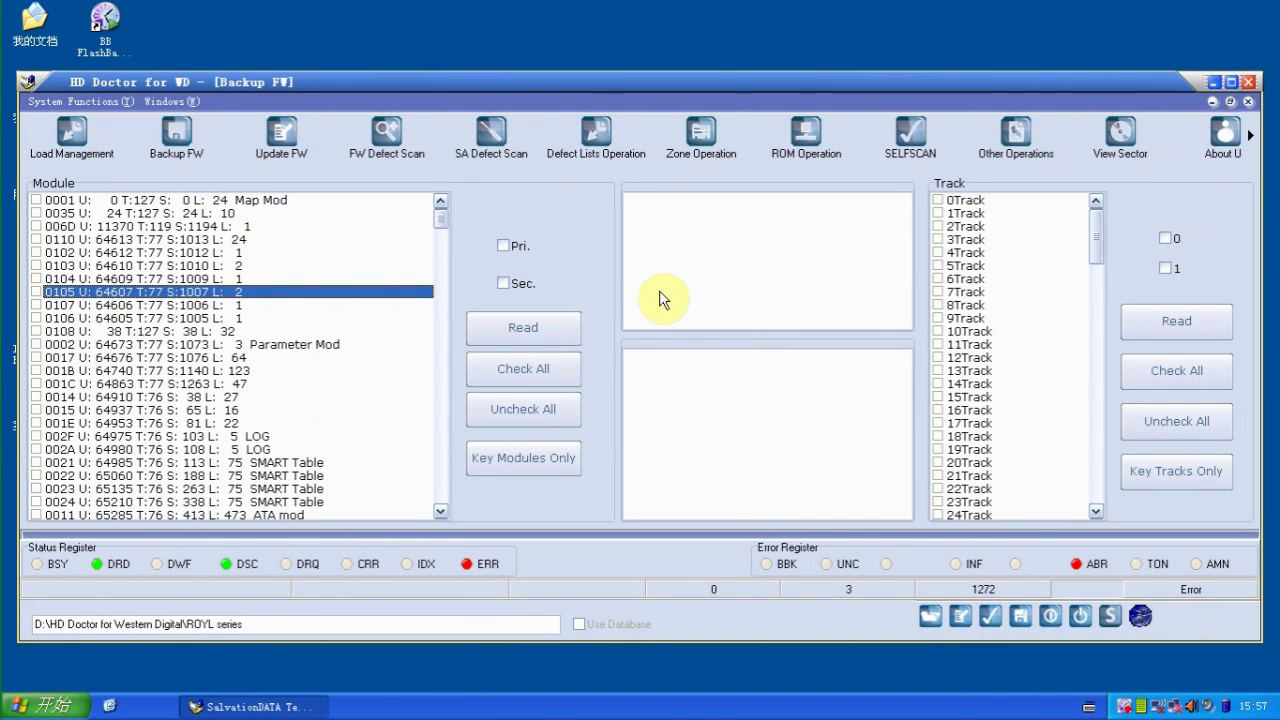
Back up the primary copies of all firmware modules by reading them from the drive.
left_click(522, 365)
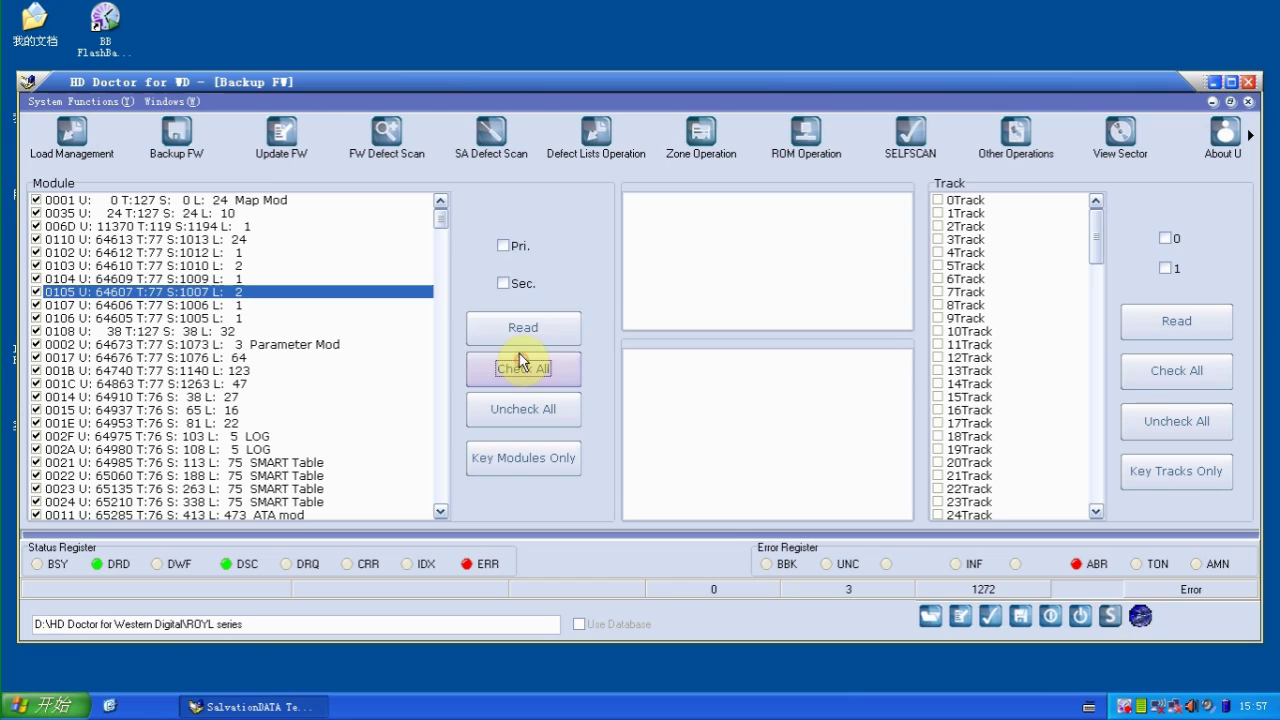
left_click(507, 250)
left_click(522, 328)
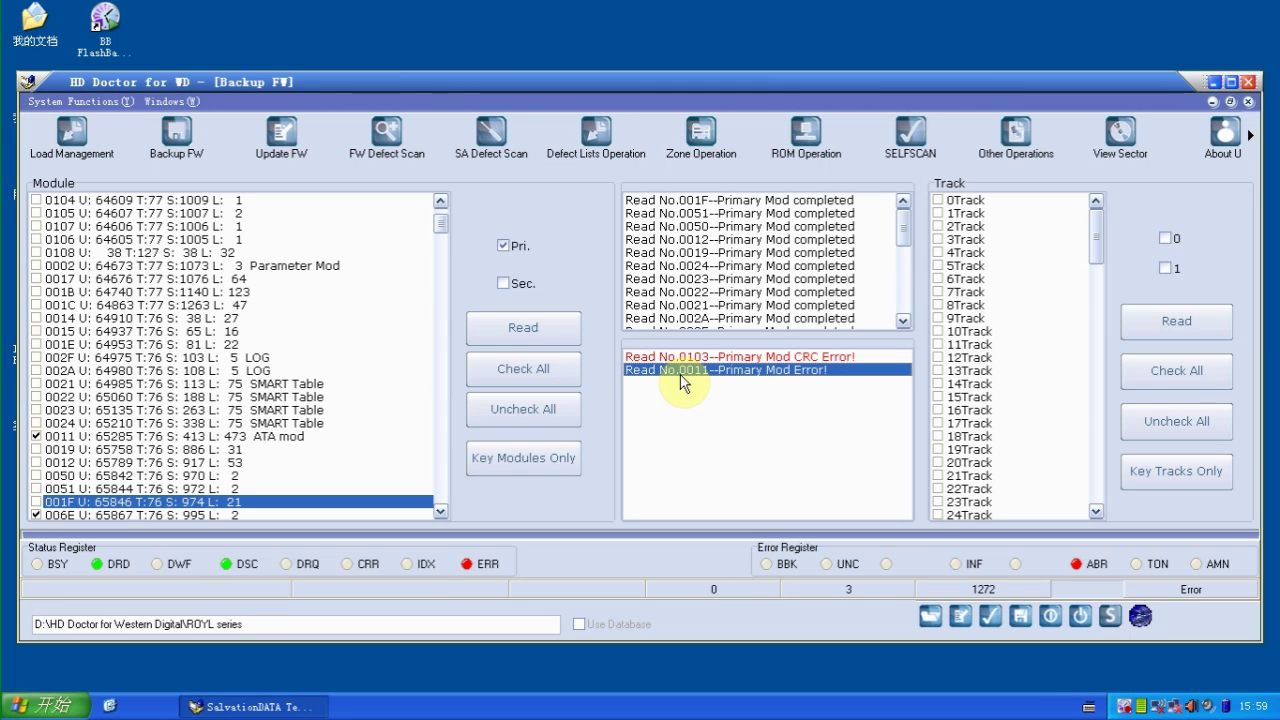
Browse the desktop folder WDC WD2500BEVT-22ZCT0 down to MOD\0 and locate the file 0011.MOD.
left_click(277, 702)
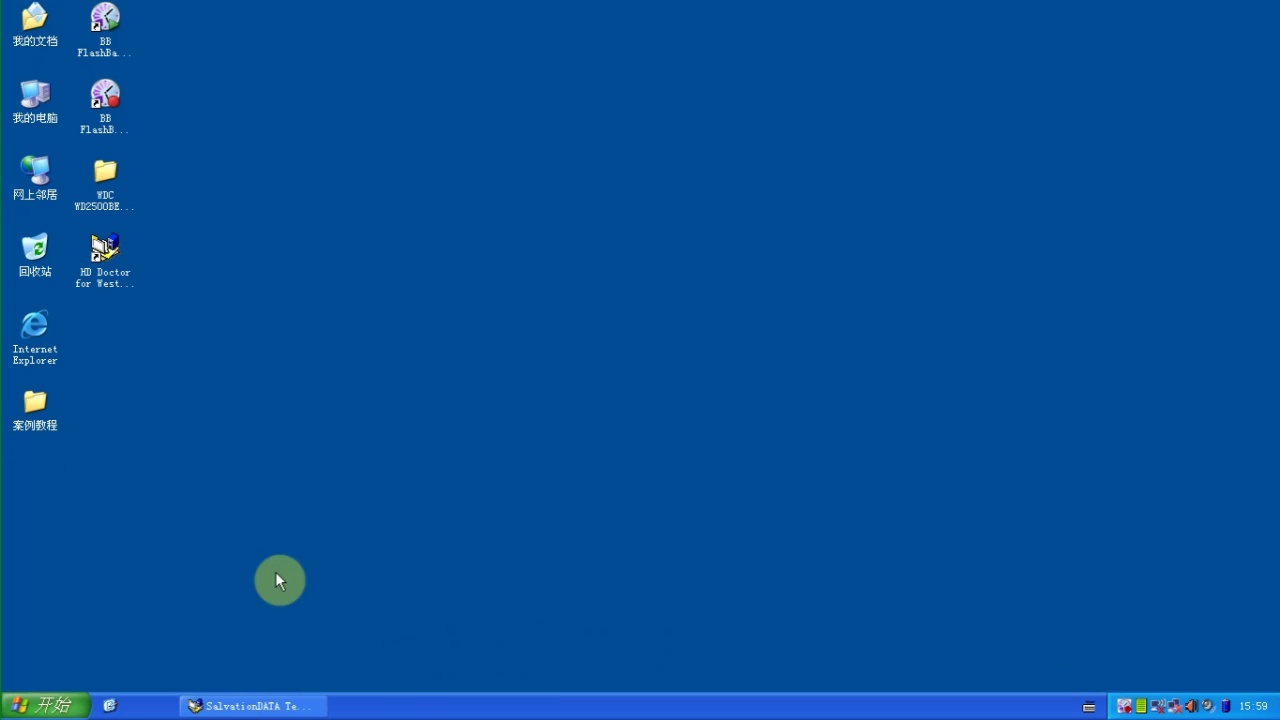
left_click(106, 177)
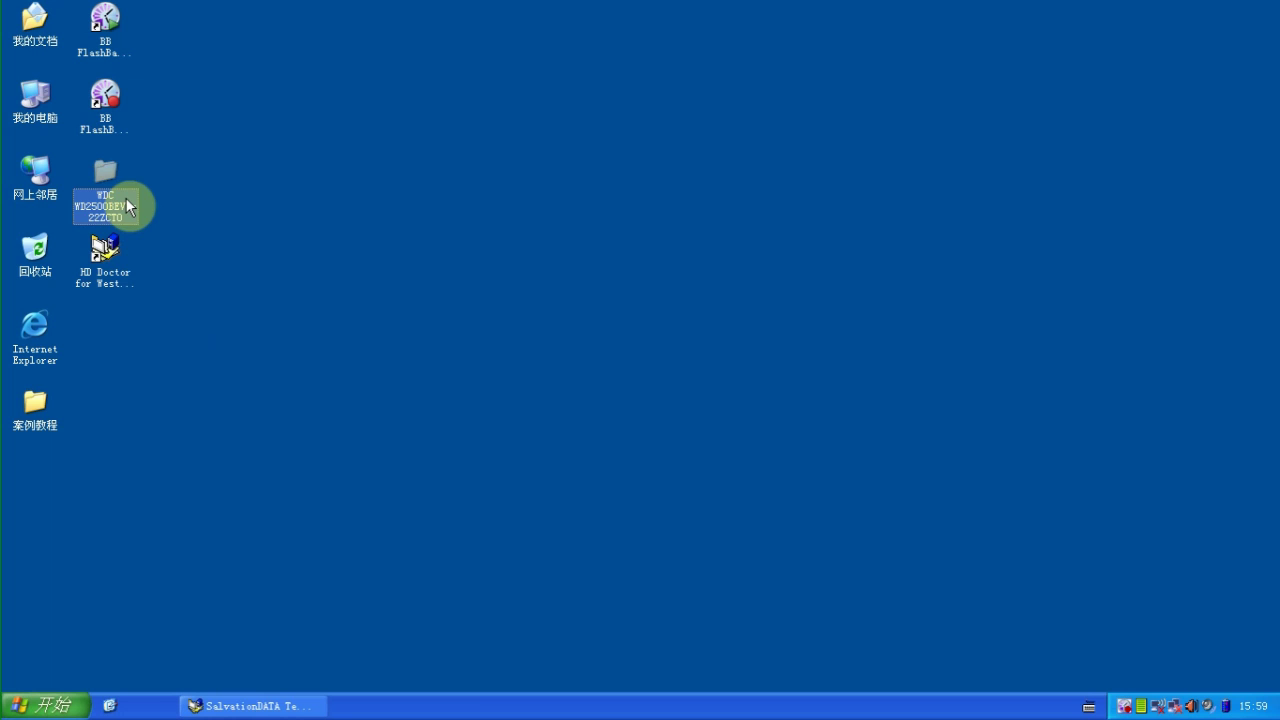
double_click(126, 200)
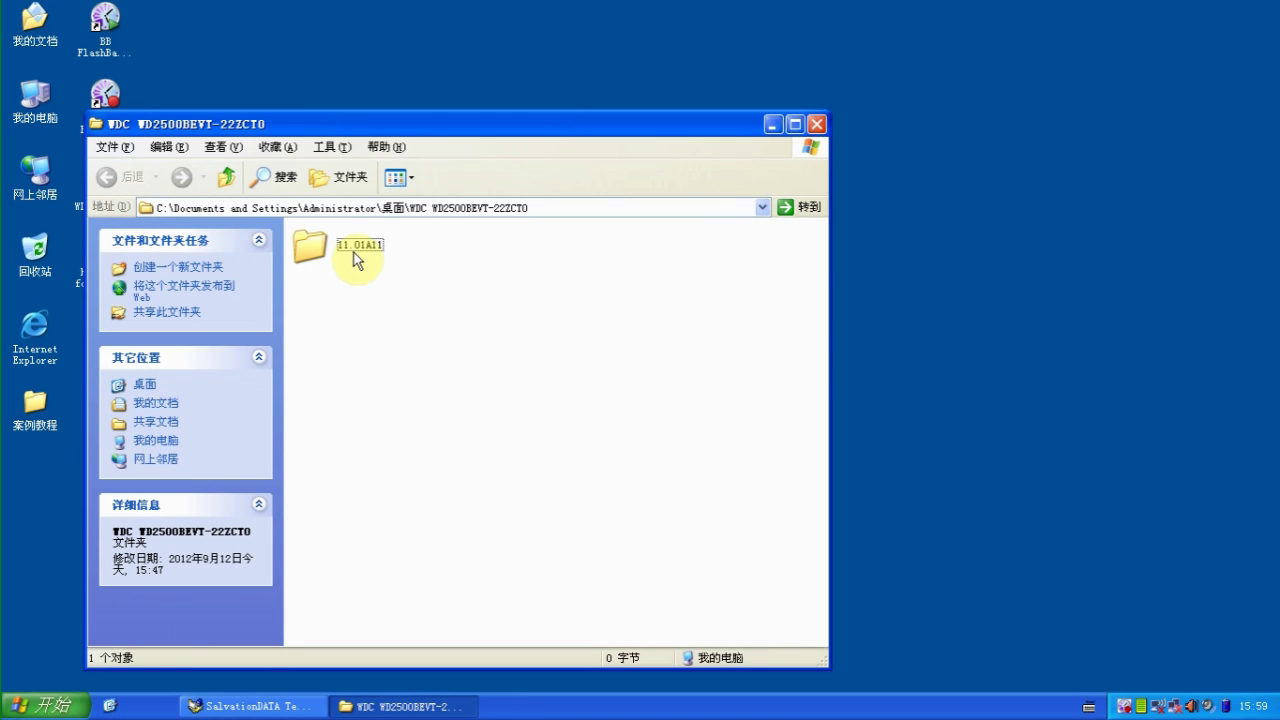
double_click(356, 258)
double_click(356, 258)
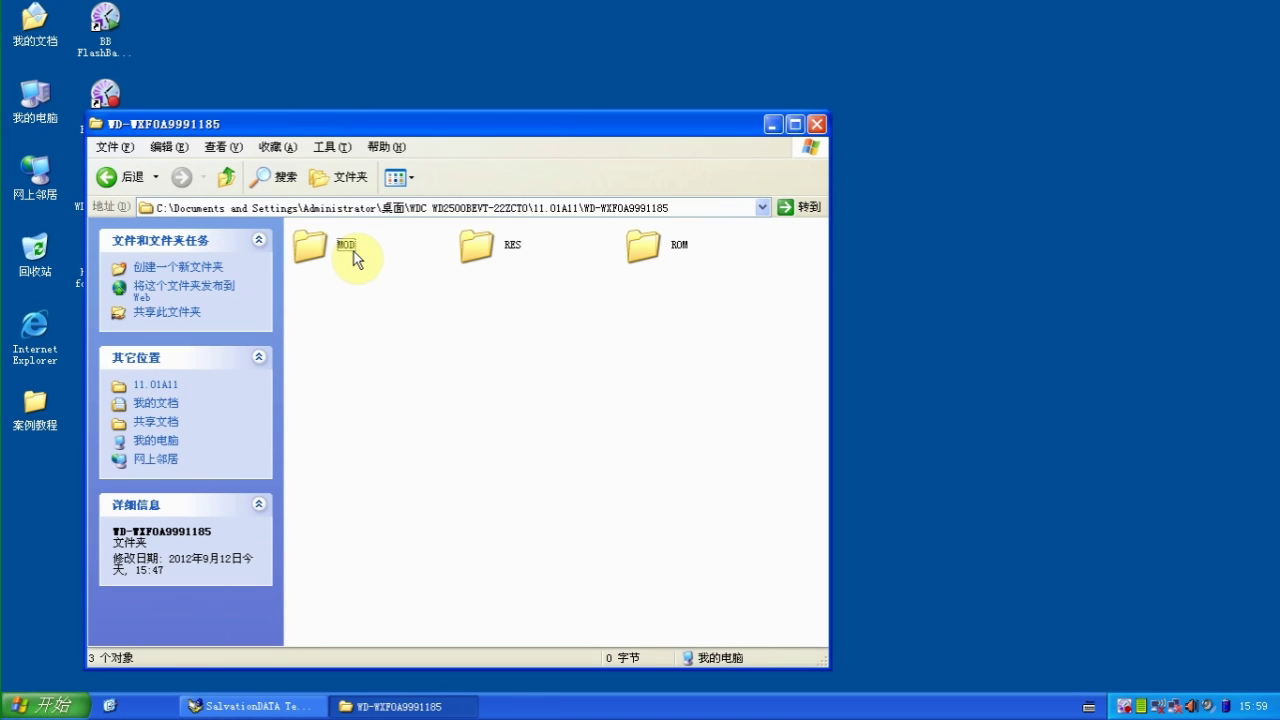
double_click(356, 258)
double_click(342, 246)
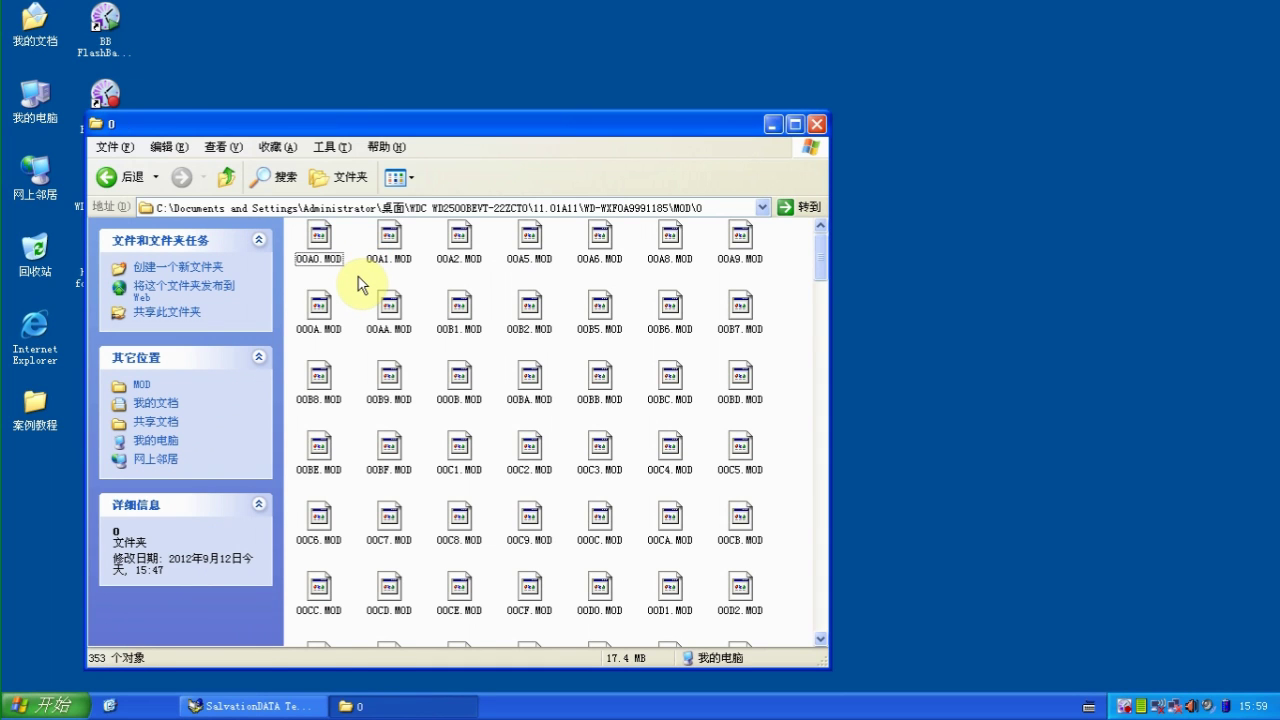
type("0011")
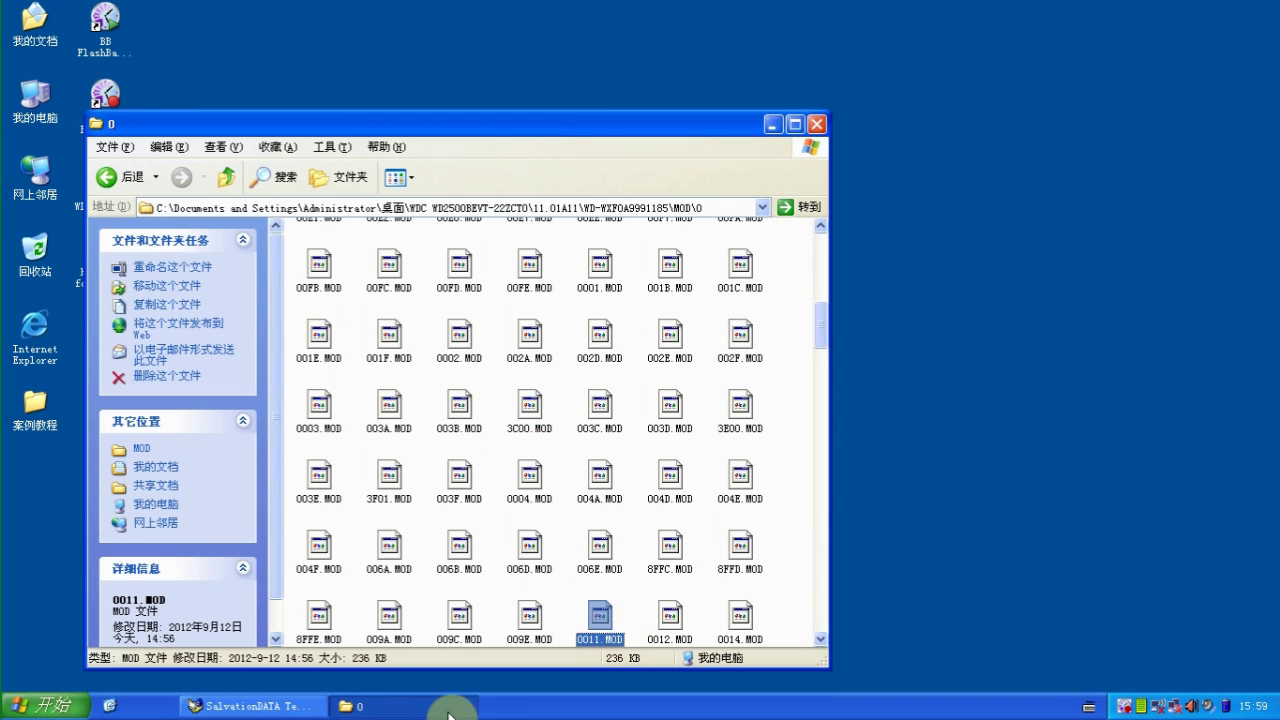
Switch back to HD Doctor for WD and set the firmware update source directory to the desktop backup's MOD\0 folder.
left_click(296, 706)
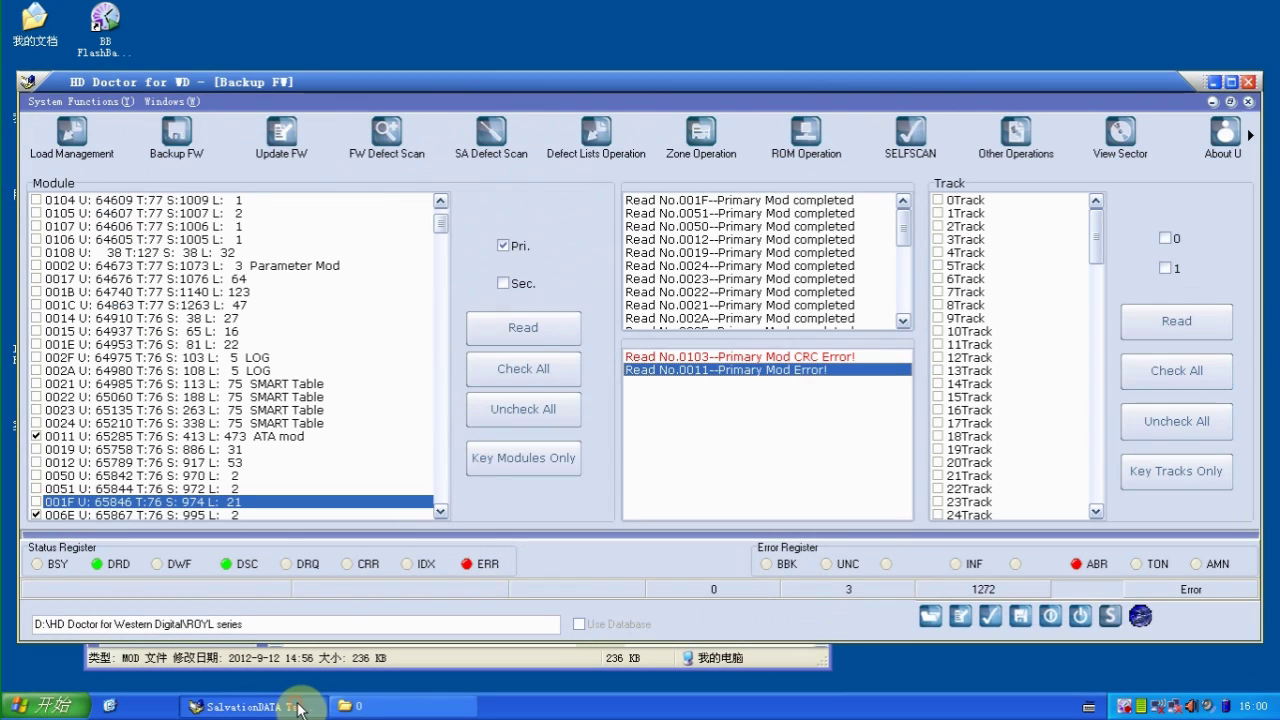
left_click(278, 157)
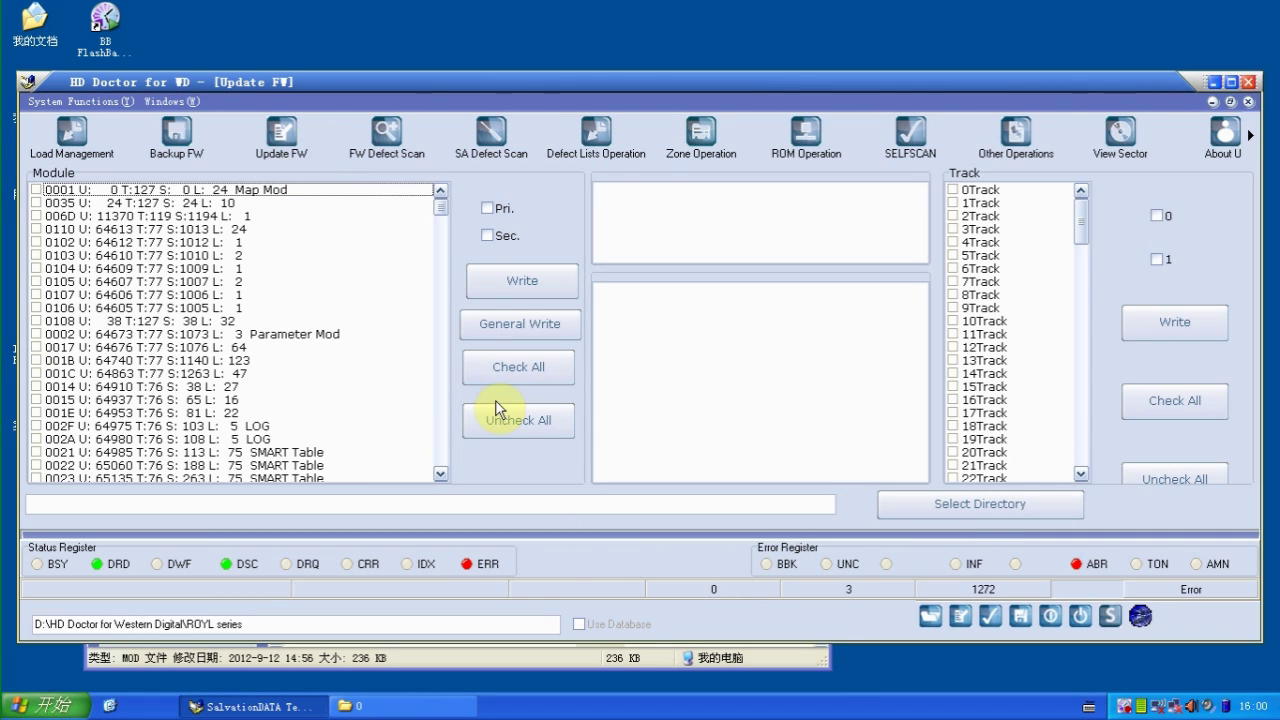
left_click(978, 514)
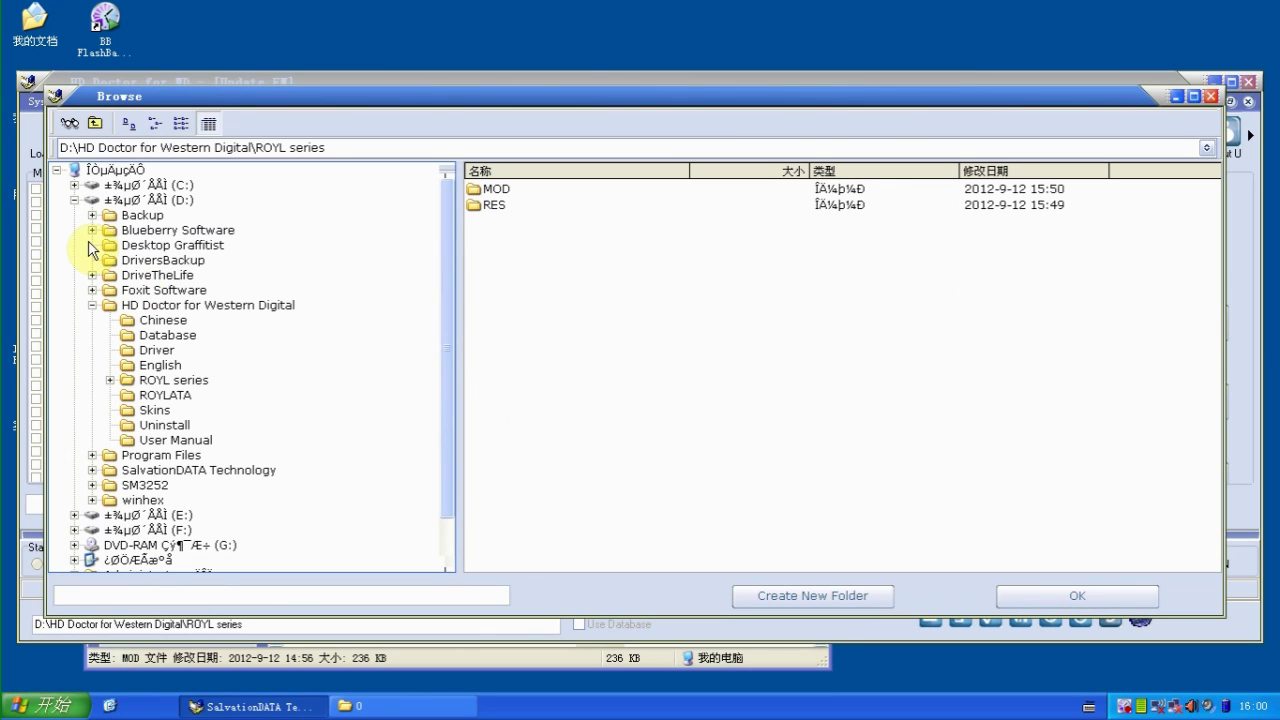
left_click(74, 199)
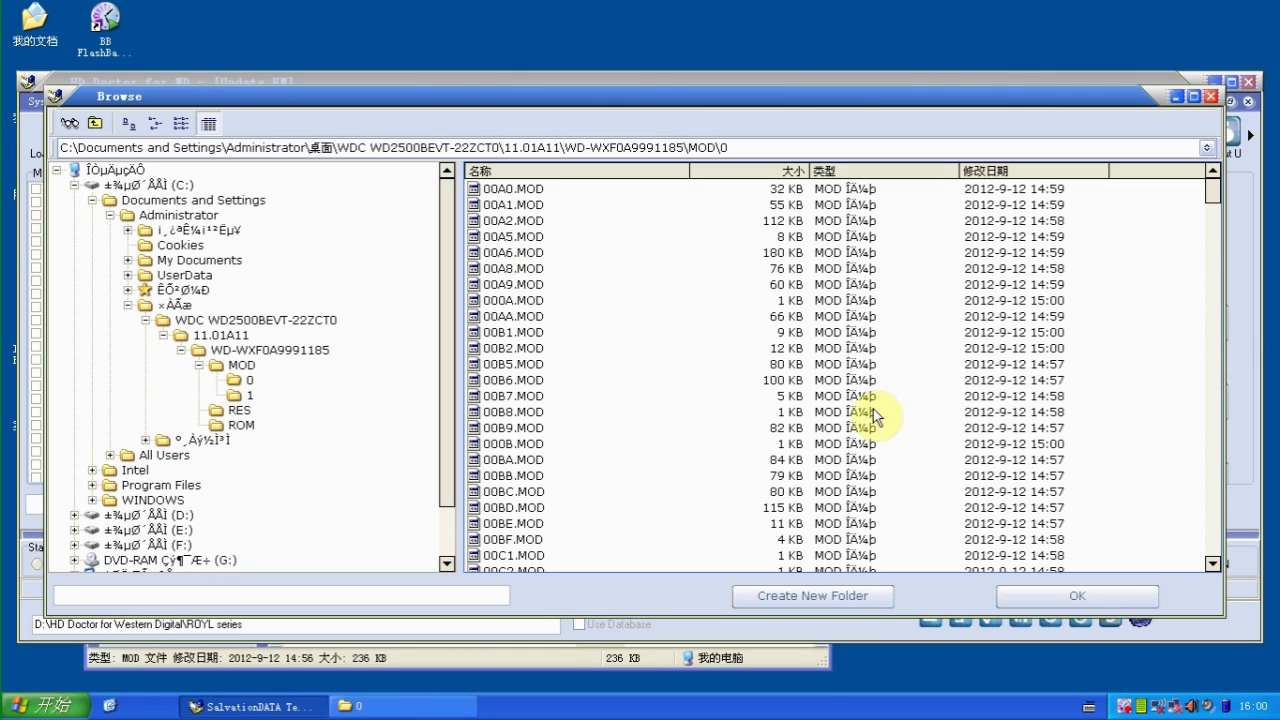
left_click(1047, 597)
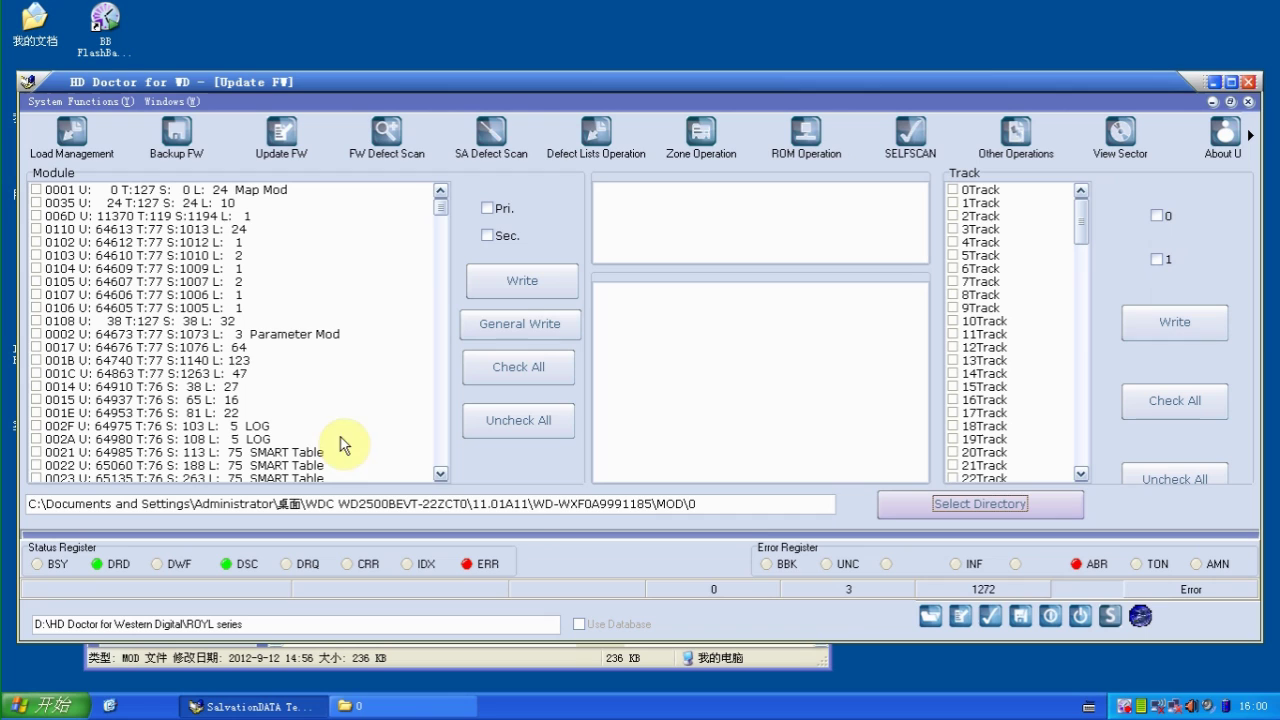
Write module 0011 (ATA mod) from the source directory to both the primary and secondary copies on the drive.
left_click(439, 474)
left_click(439, 474)
left_click(439, 474)
left_click(439, 474)
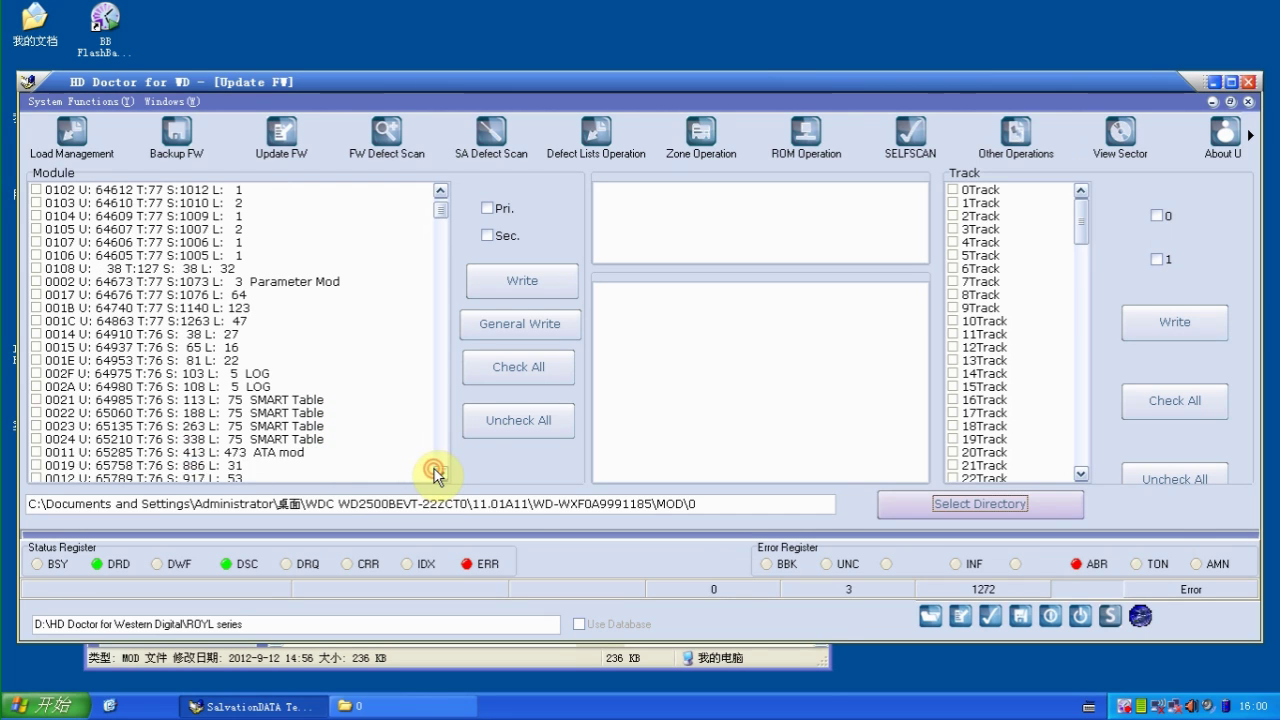
left_click(430, 466)
left_click(40, 453)
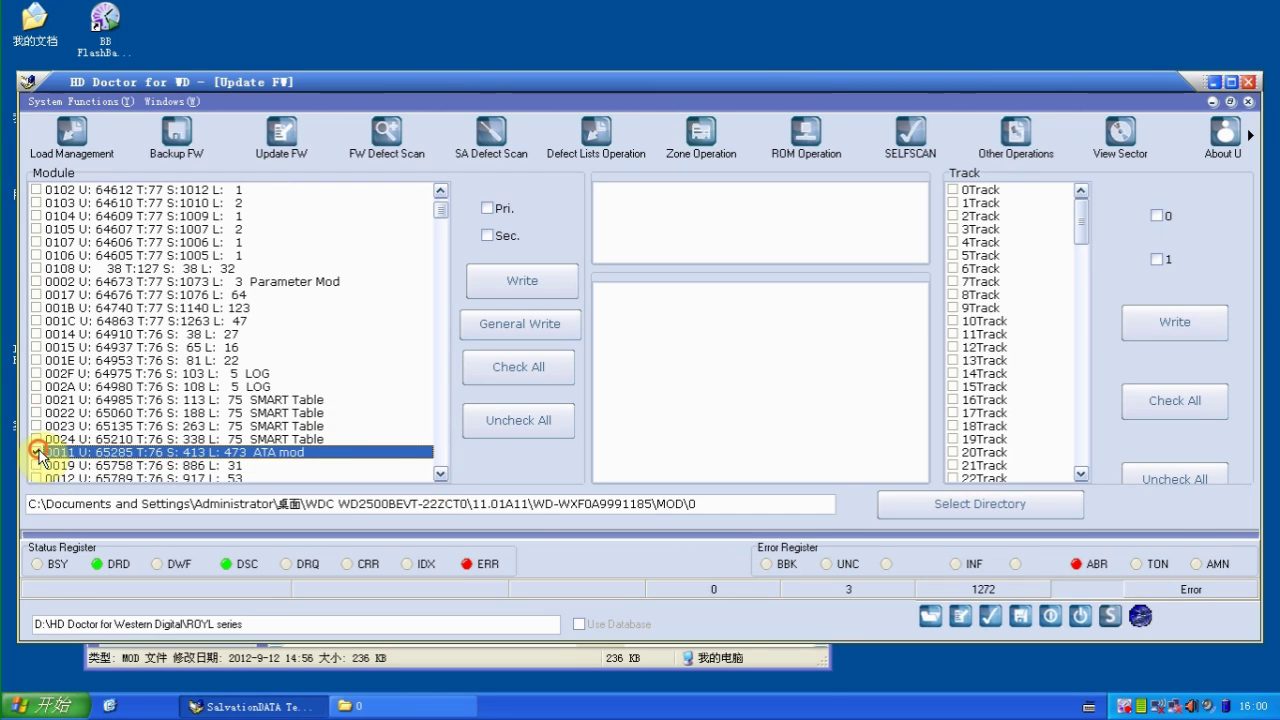
left_click(487, 209)
left_click(487, 235)
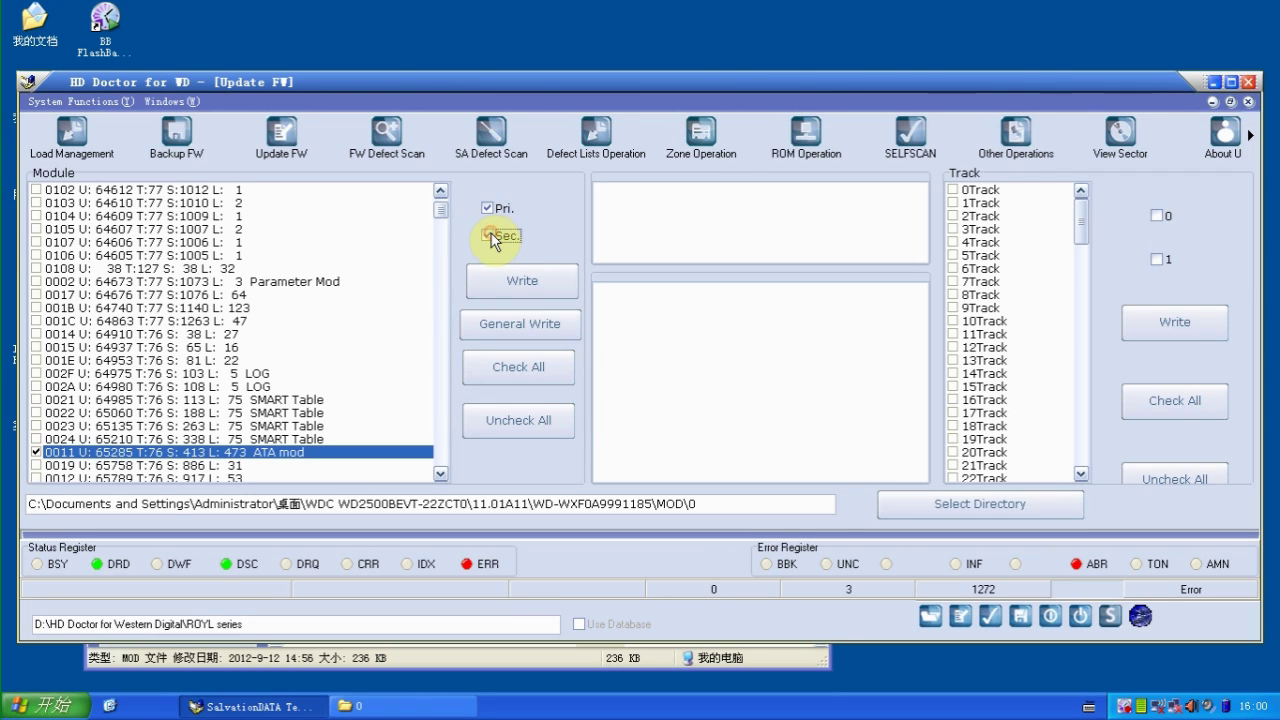
left_click(526, 286)
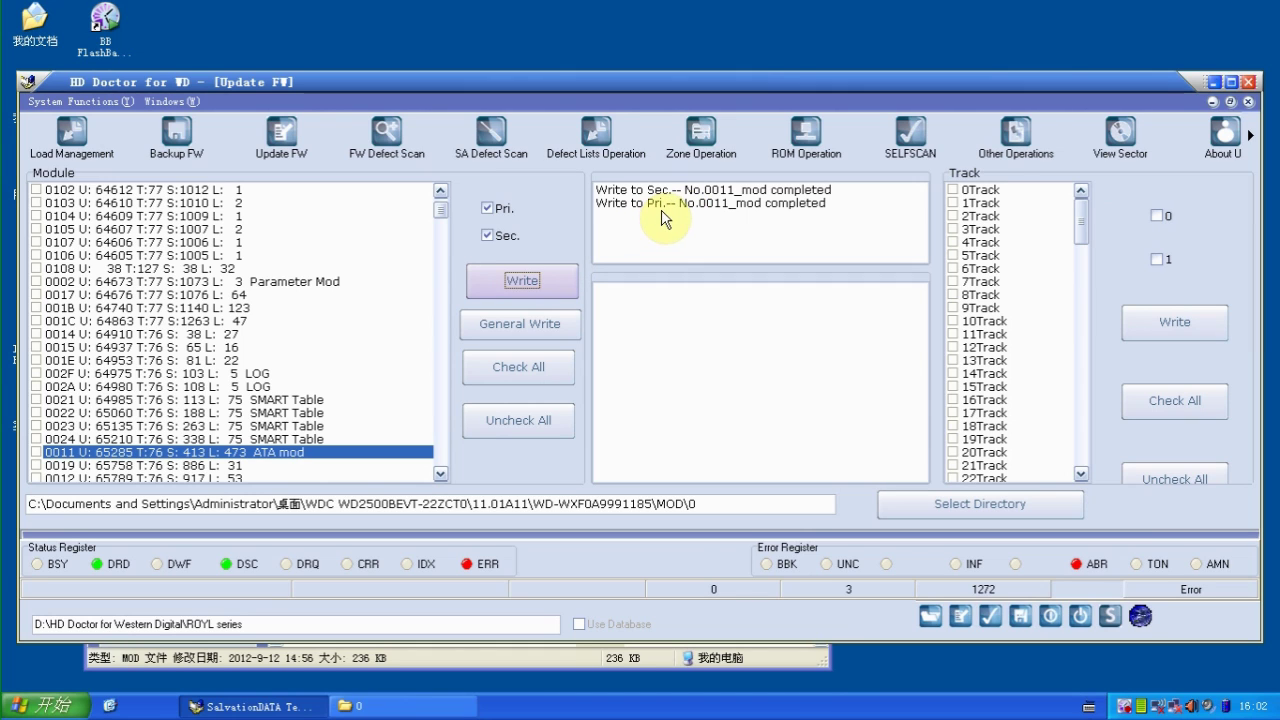
Power-cycle the drive, set the SA access method to High-speed and reload the drive from the HDD.
left_click(1081, 617)
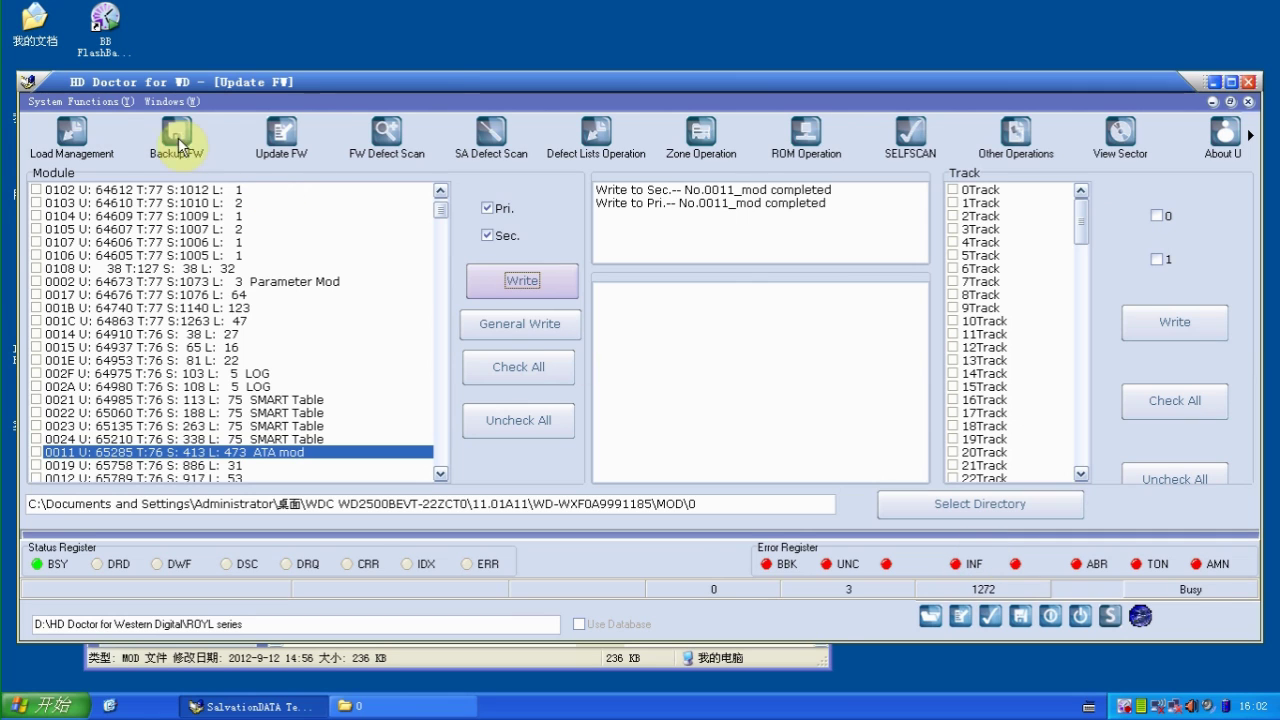
left_click(110, 122)
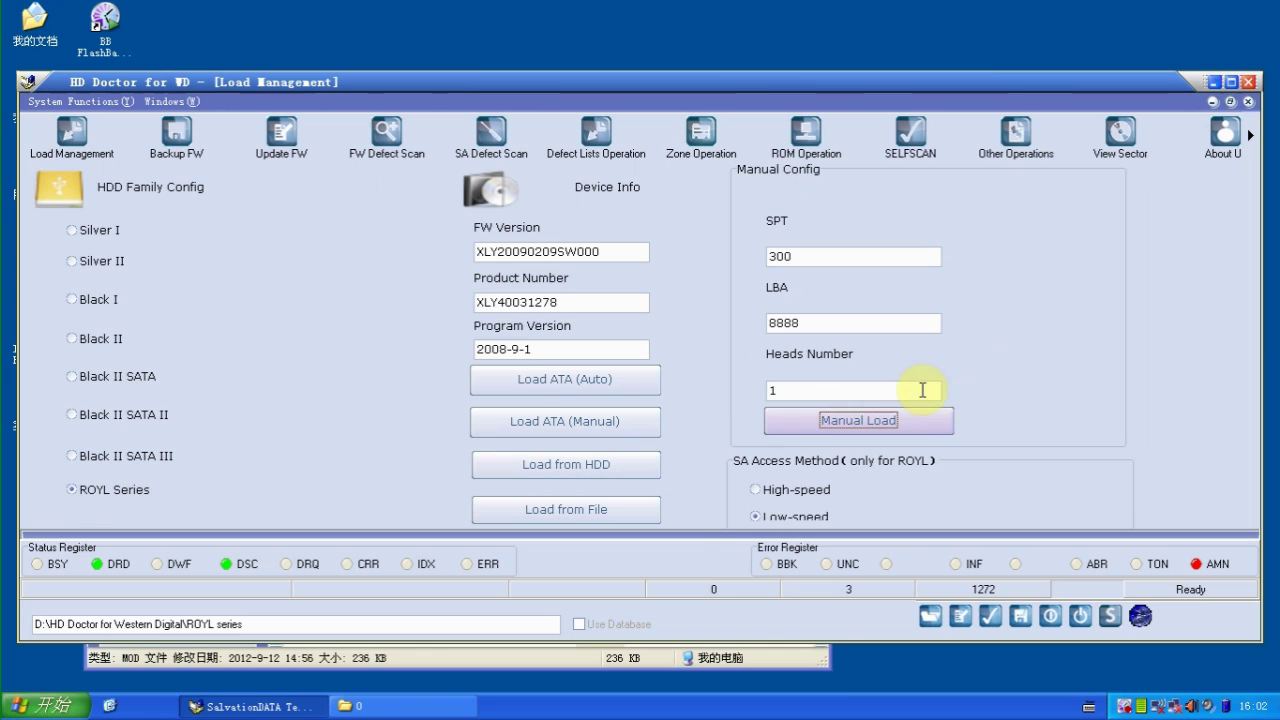
left_click(762, 490)
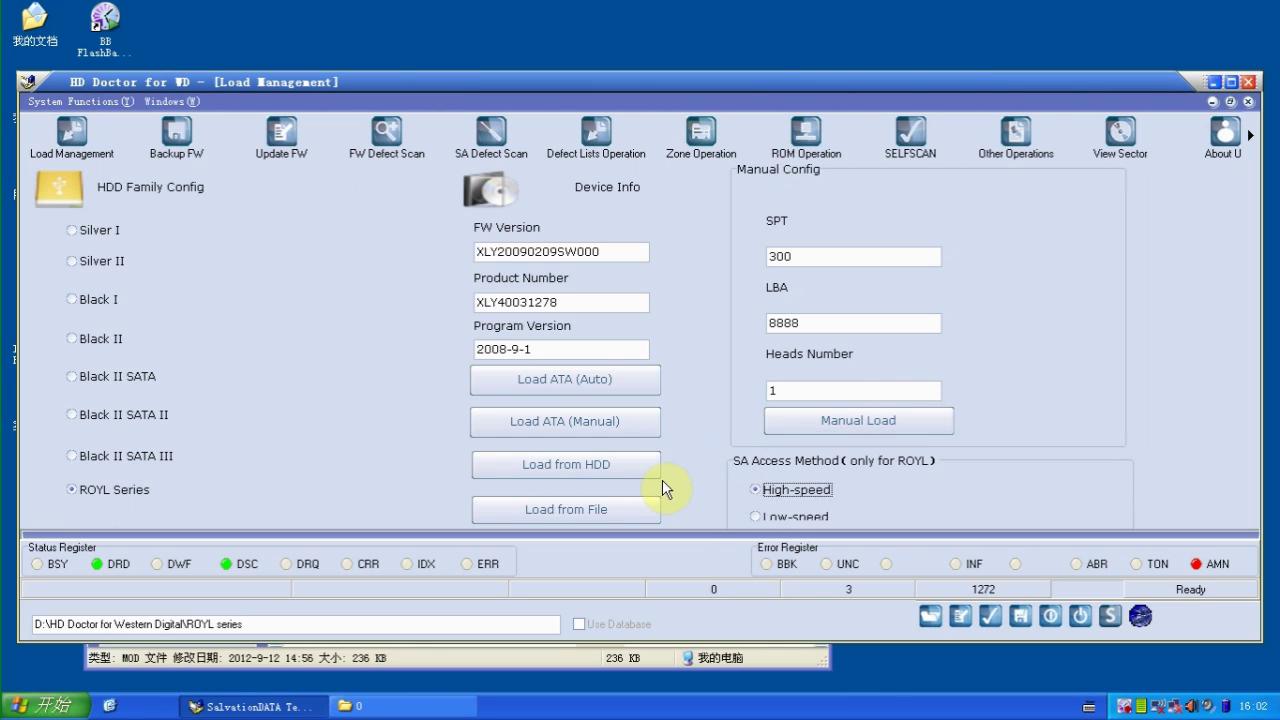
left_click(631, 466)
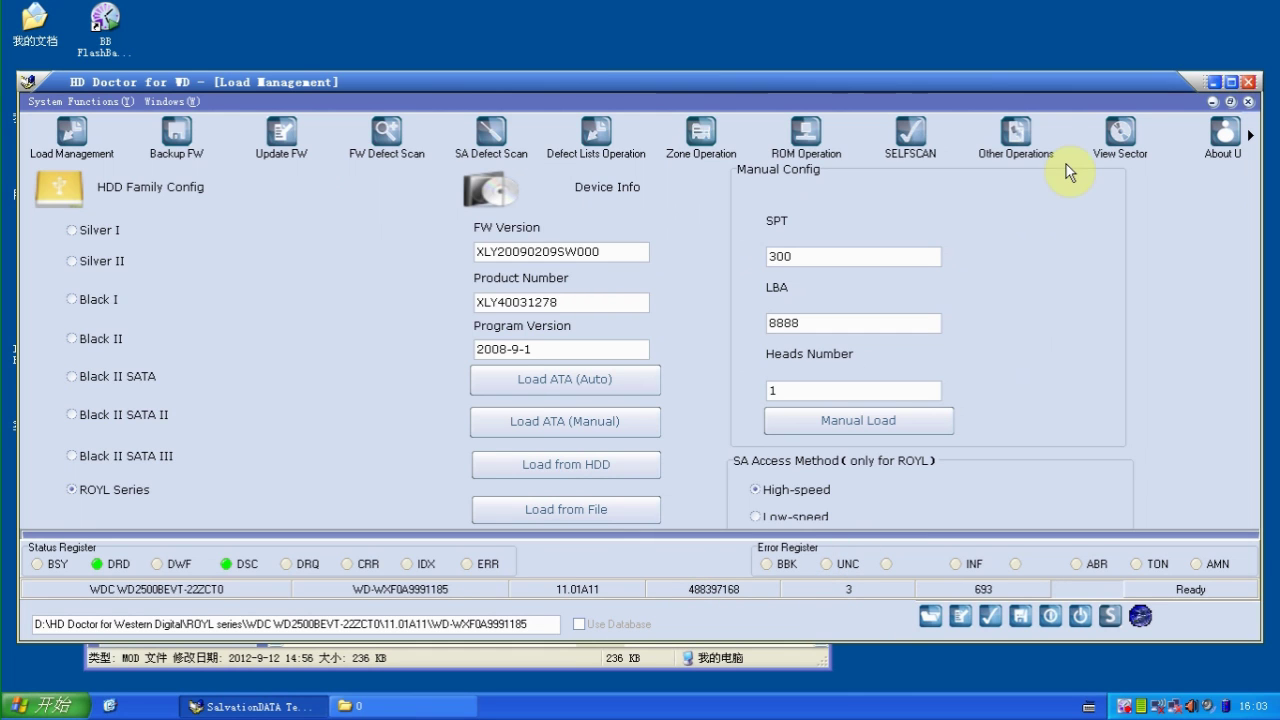
View the drive's sector at offset 0 and the sector at offset 63, with initial sector 0.
left_click(1081, 139)
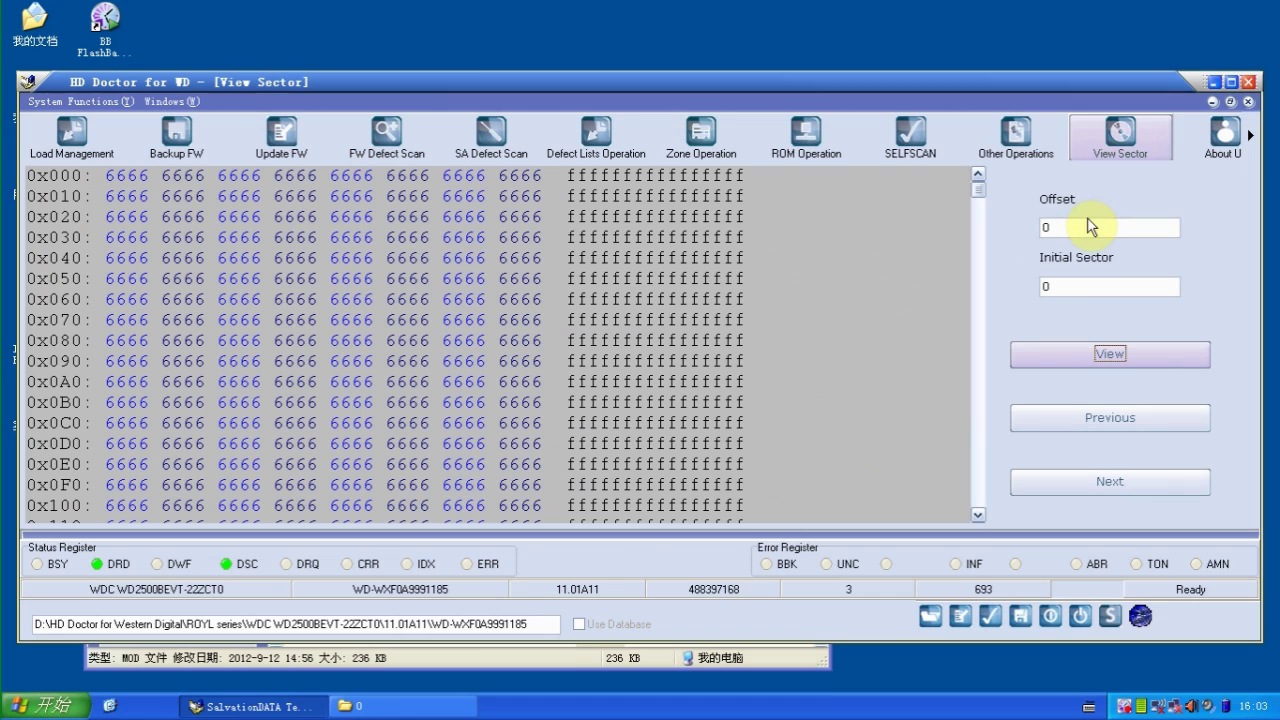
left_click(1104, 351)
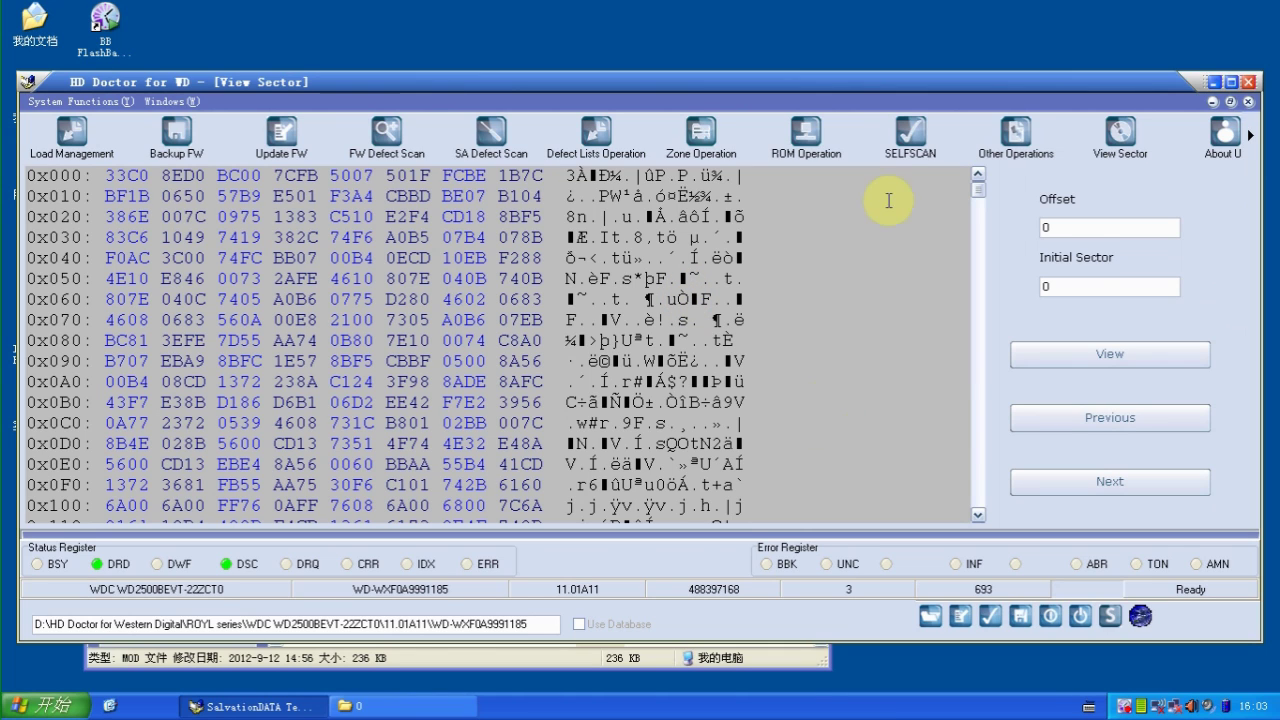
left_click(1045, 224)
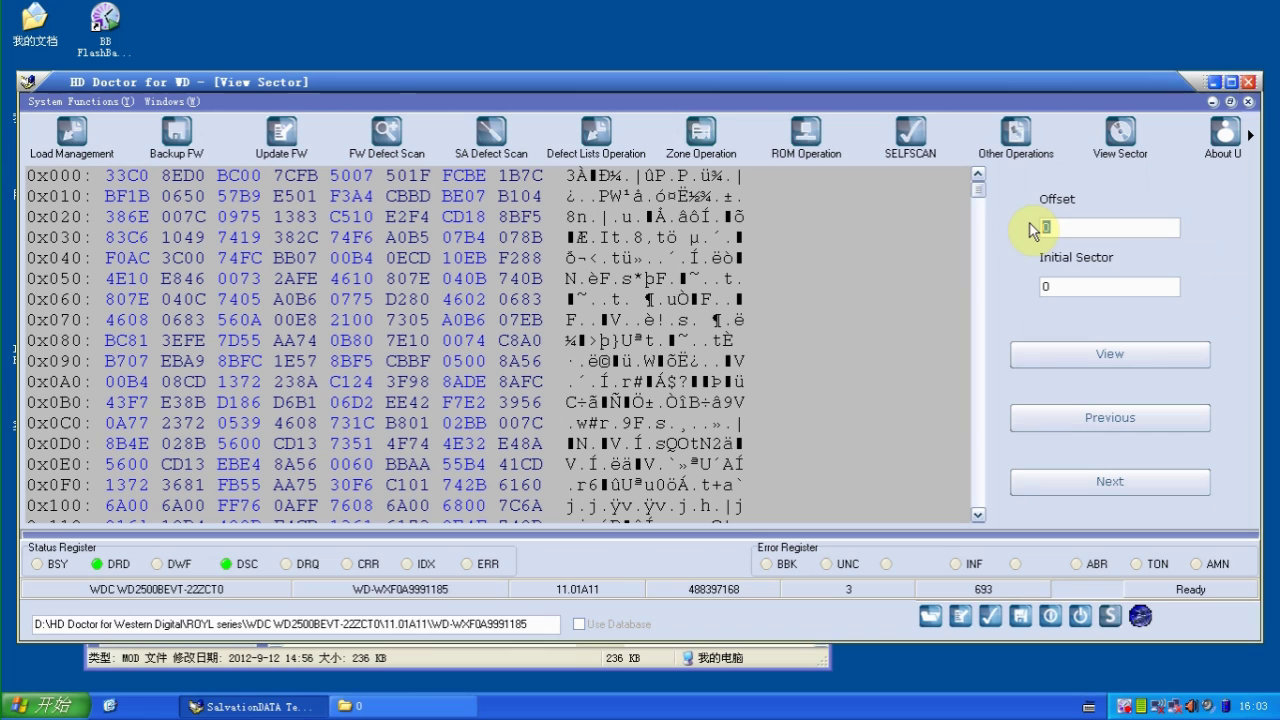
type("63")
left_click(1082, 363)
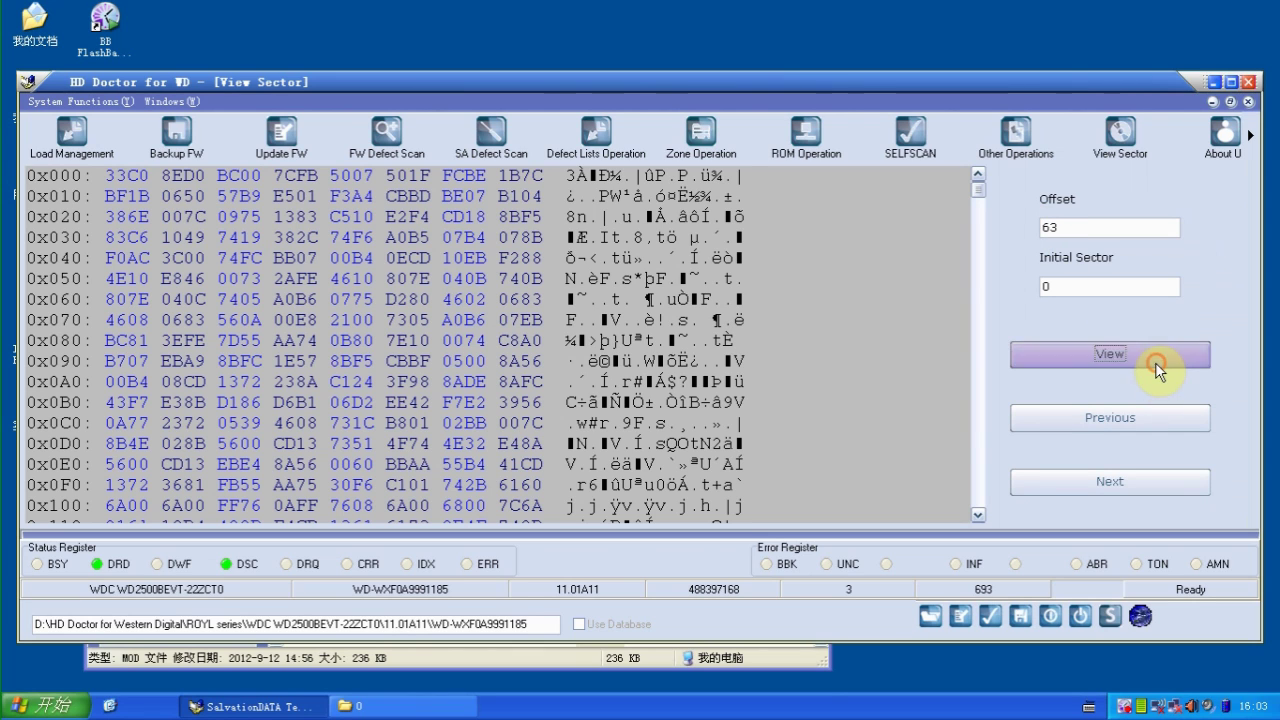